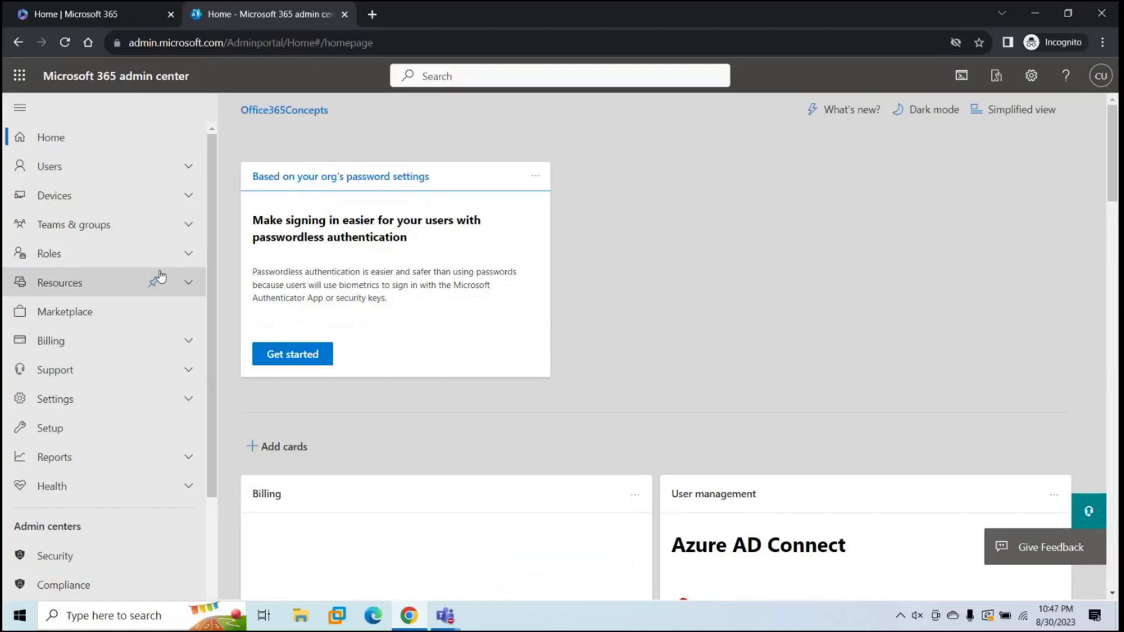
Step: Open the Entra admin center at entra.microsoft.com via the Identity link, closing the duplicate tab
scroll(101, 377, "down", 3)
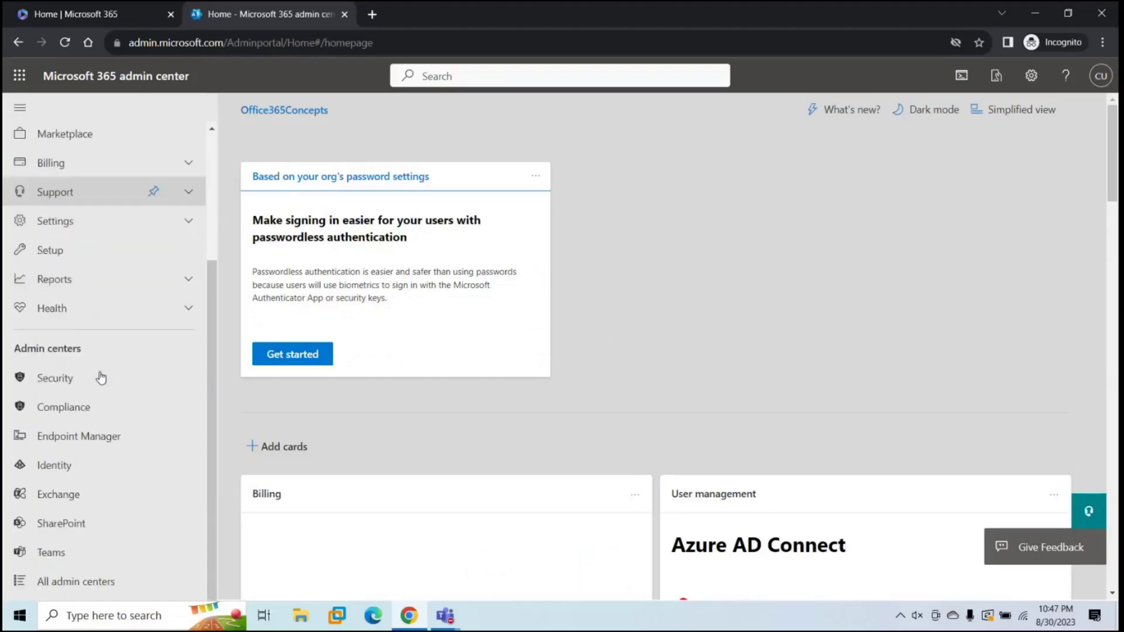
left_click(68, 465)
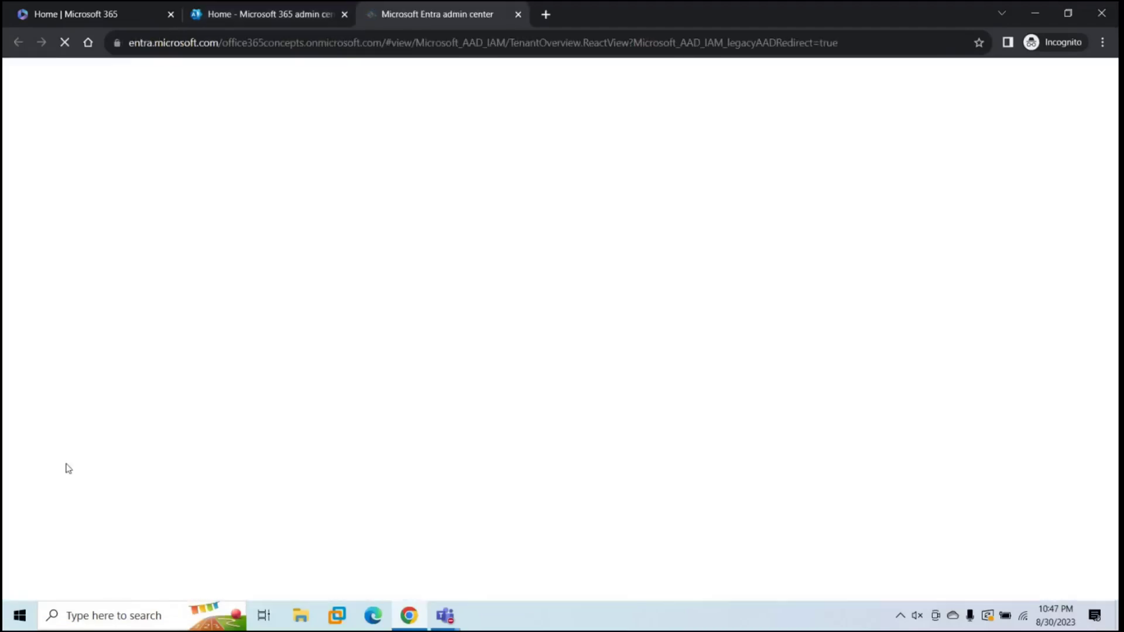
left_click(545, 15)
type("entra.microsoft.com")
key("Return")
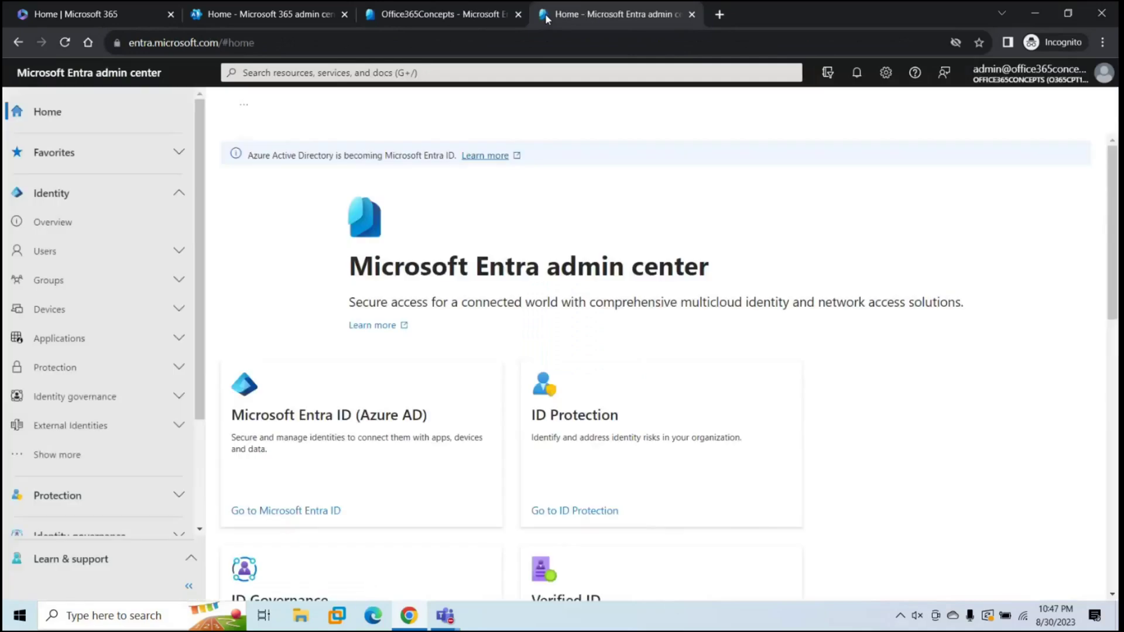
middle_click(546, 19)
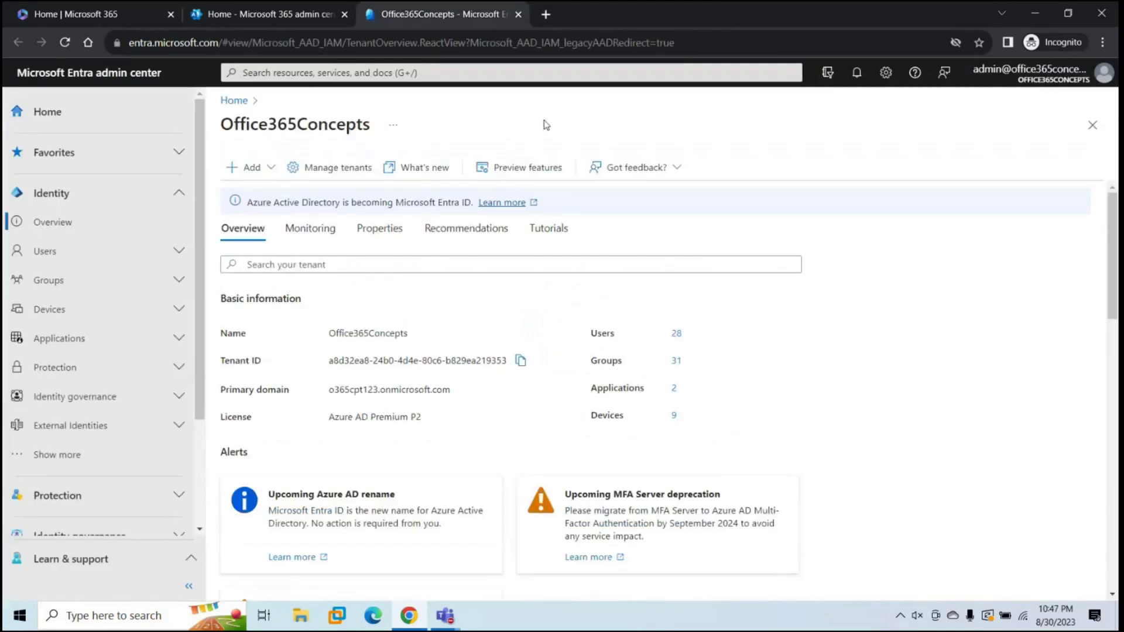
Step: Load portal.azure.com in a new tab and open the Azure AD to Entra ID rename notice
left_click(538, 18)
type("portal.azure.com")
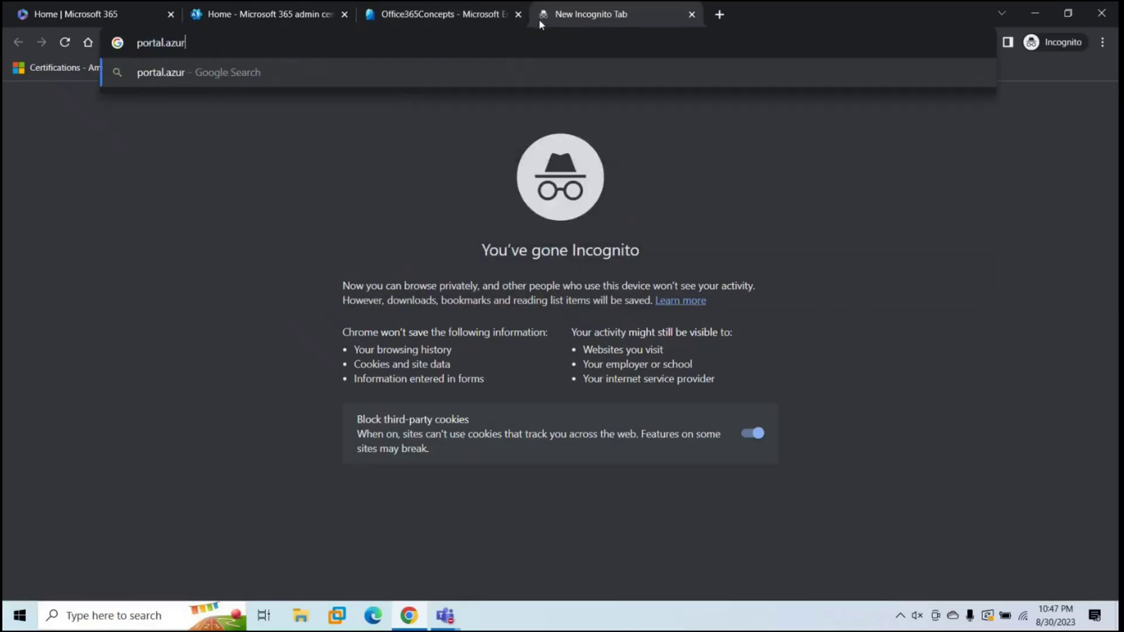
key("Return")
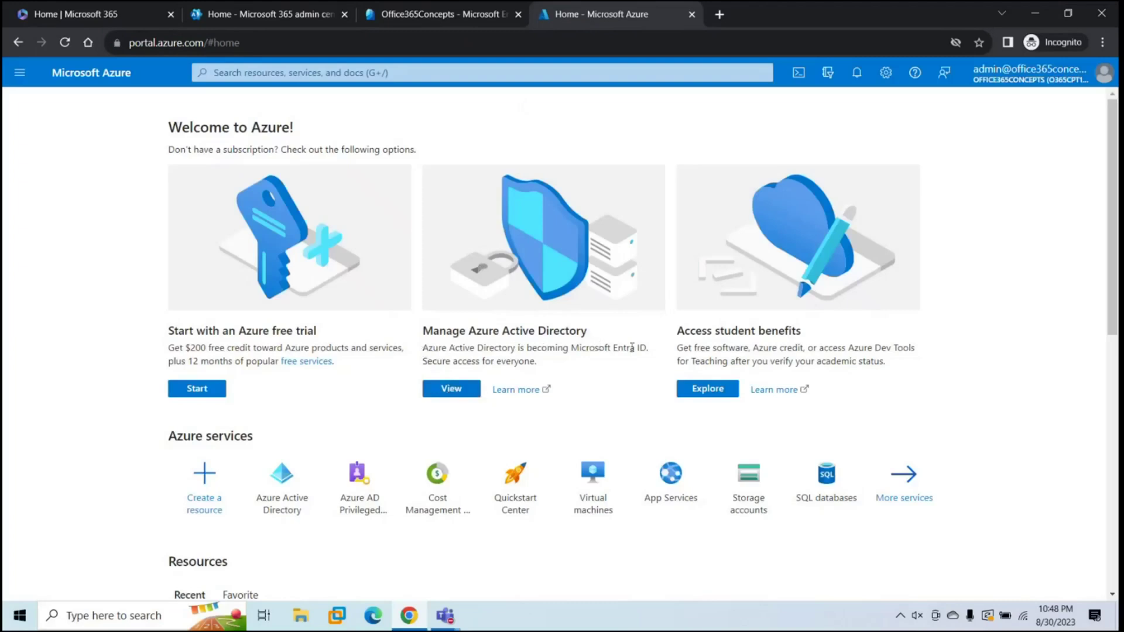
left_click(508, 398)
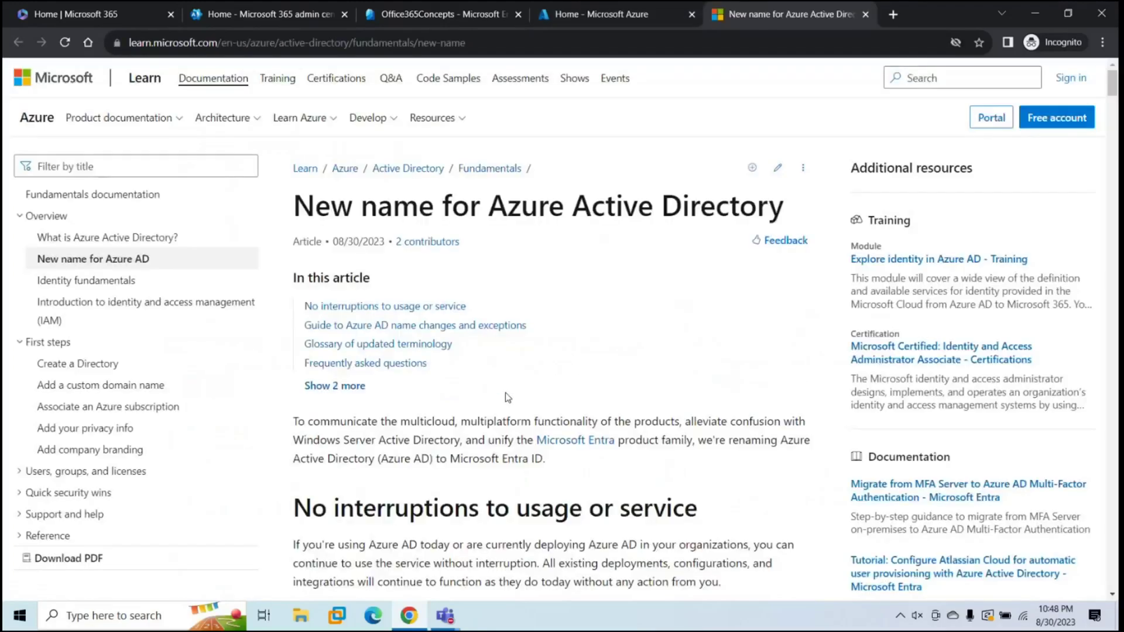
Step: Read the Azure AD rename article, then return to Entra and expand the Identity areas
scroll(507, 398, "down", 4)
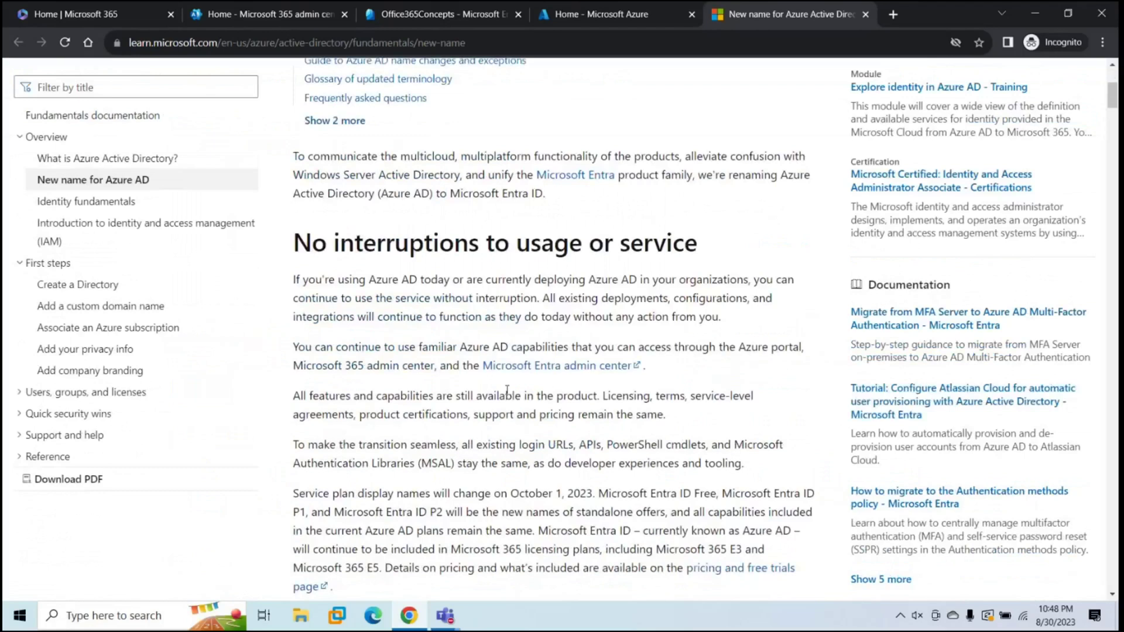
scroll(508, 391, "down", 2)
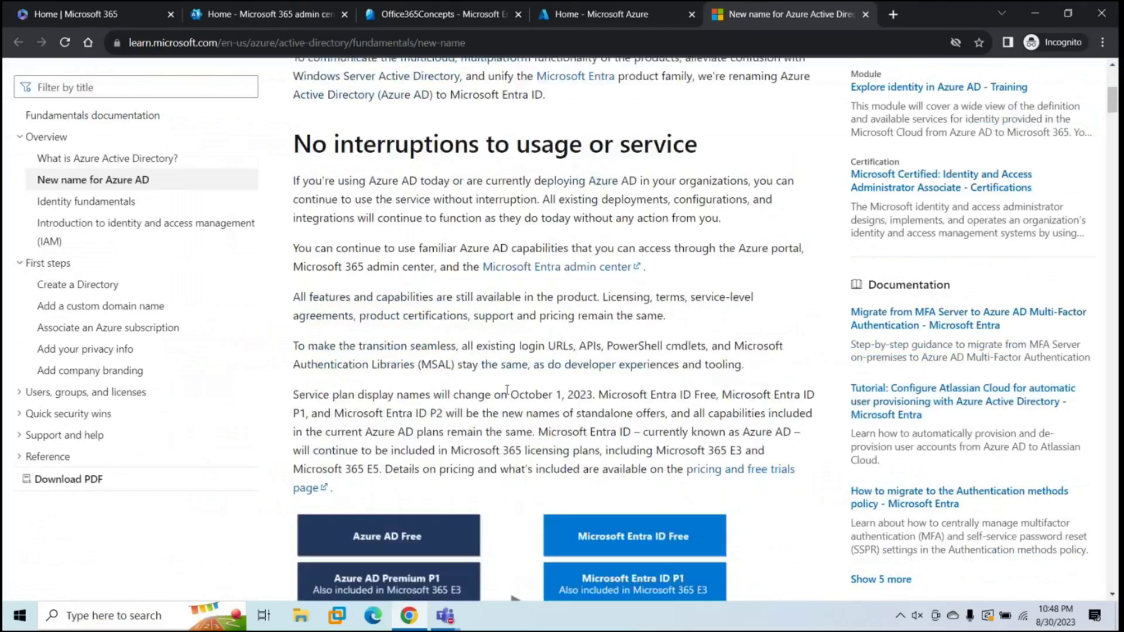
scroll(508, 390, "down", 6)
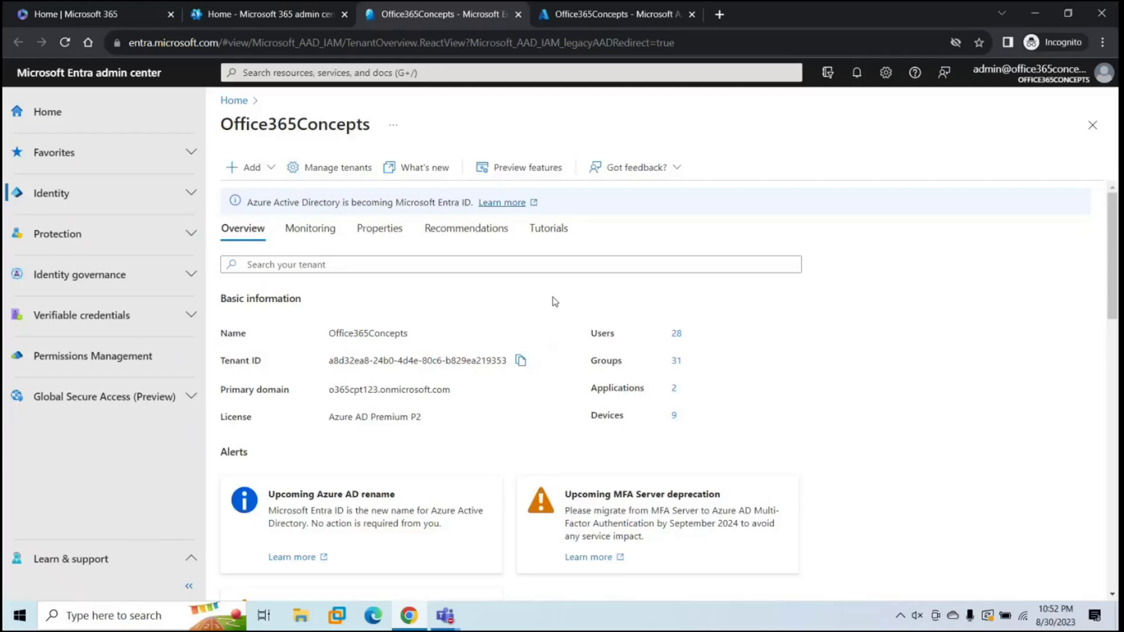
left_click(87, 194)
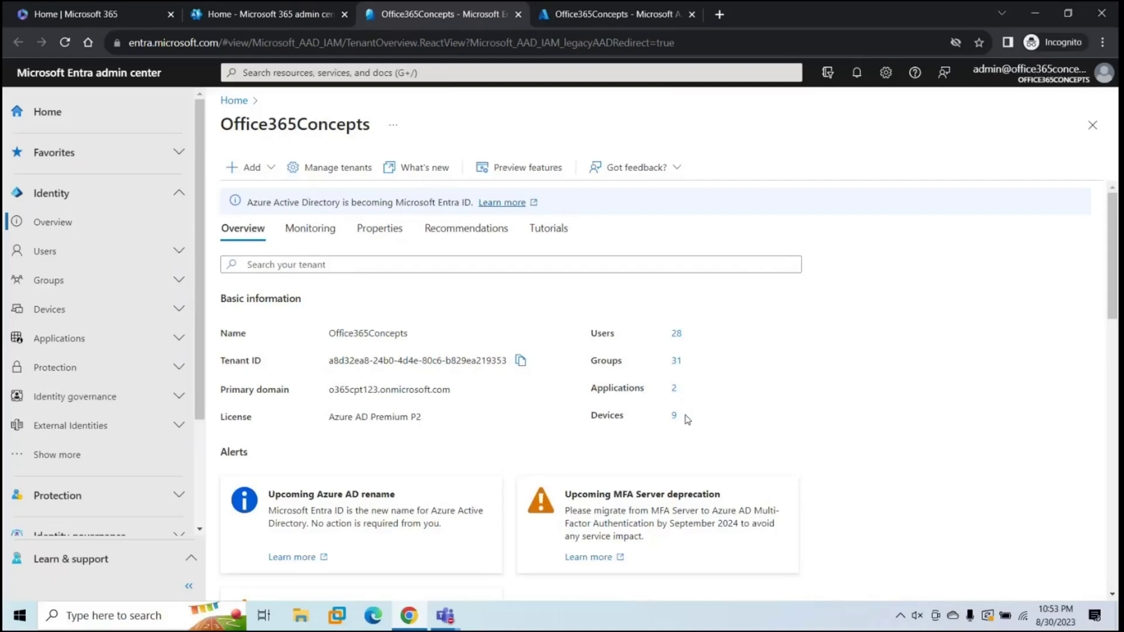
Step: List all 28 users and look at the New user options
left_click(93, 254)
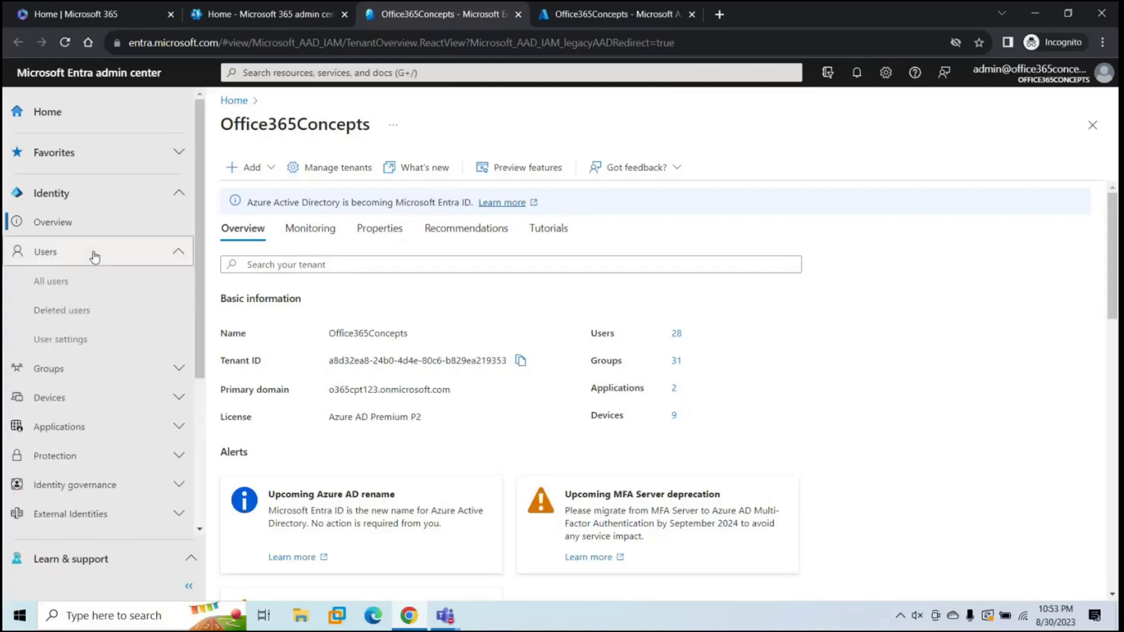
left_click(94, 281)
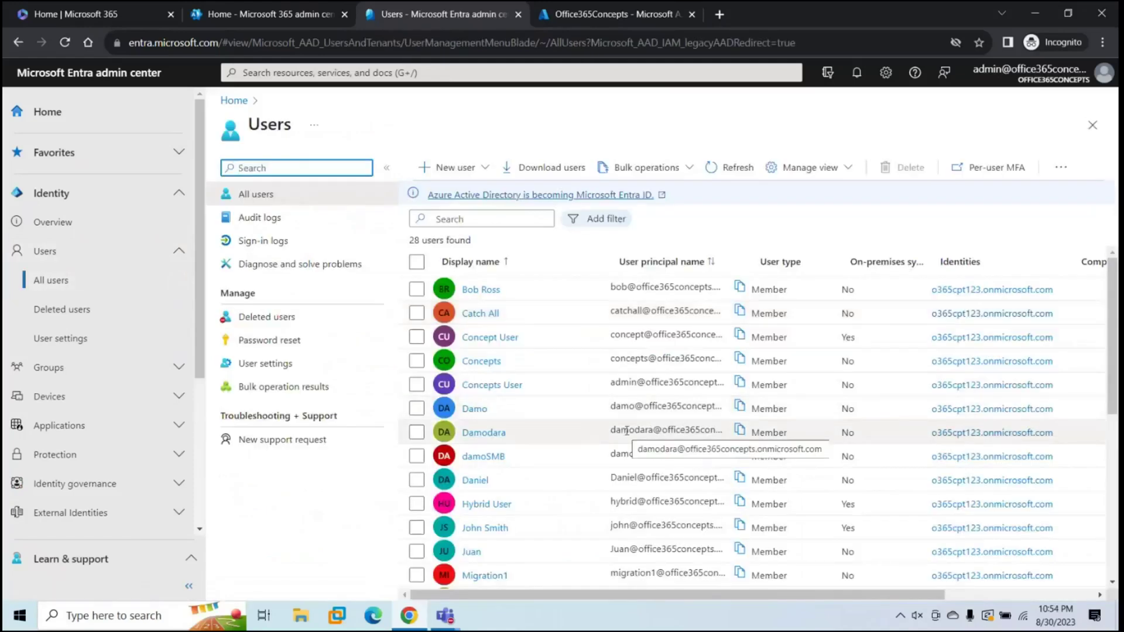
left_click(454, 168)
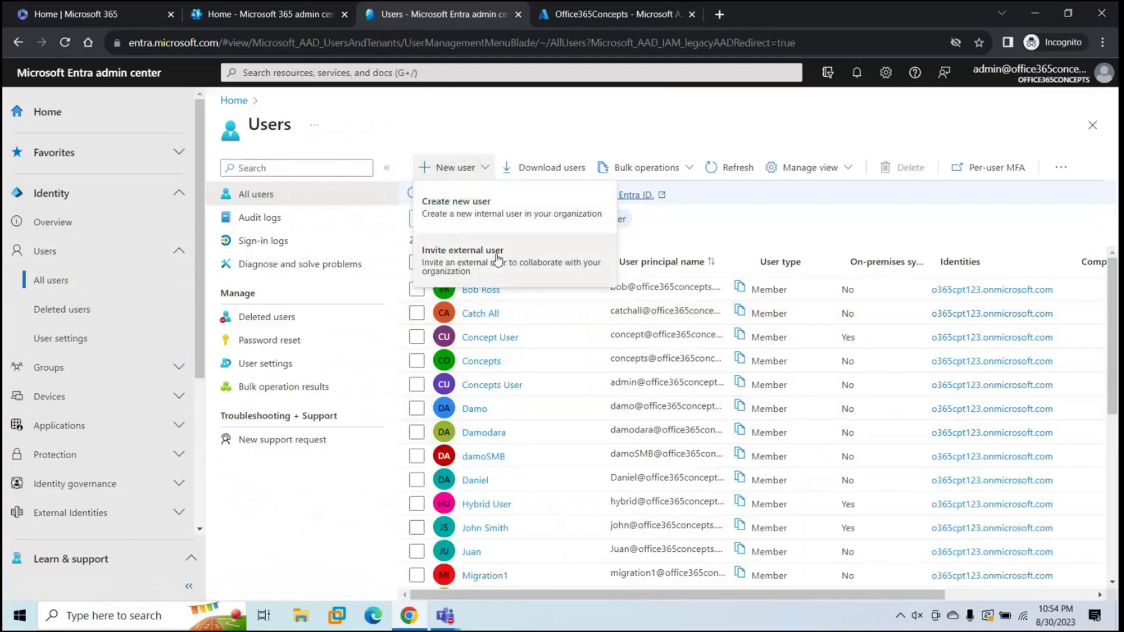
Step: Open a user's profile for editing, then view the empty Deleted users list
left_click(490, 337)
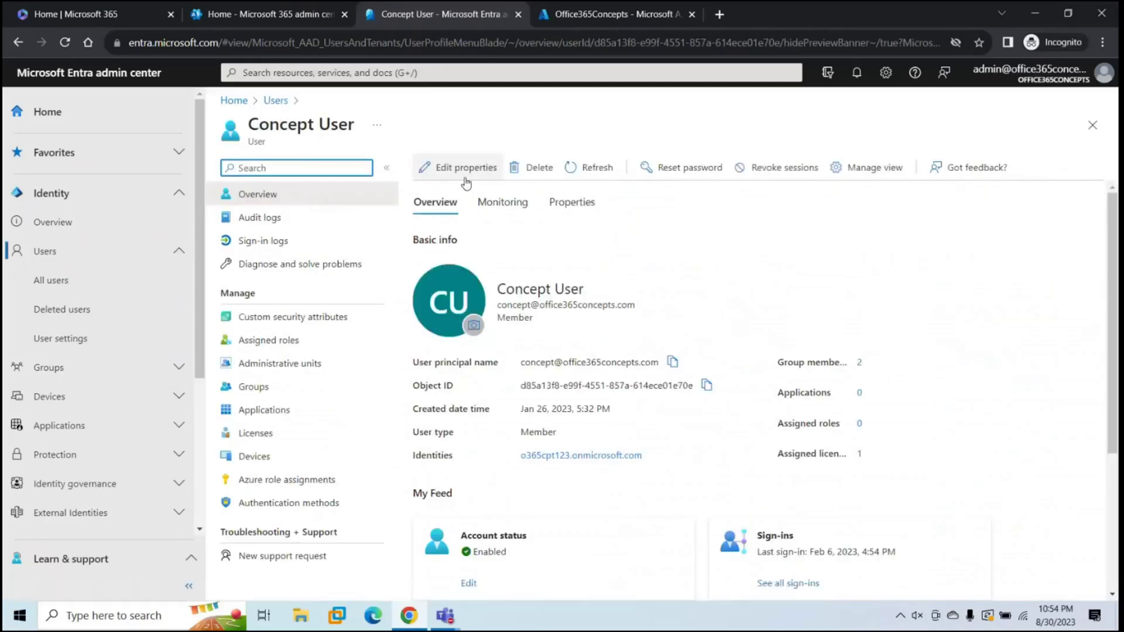
left_click(463, 177)
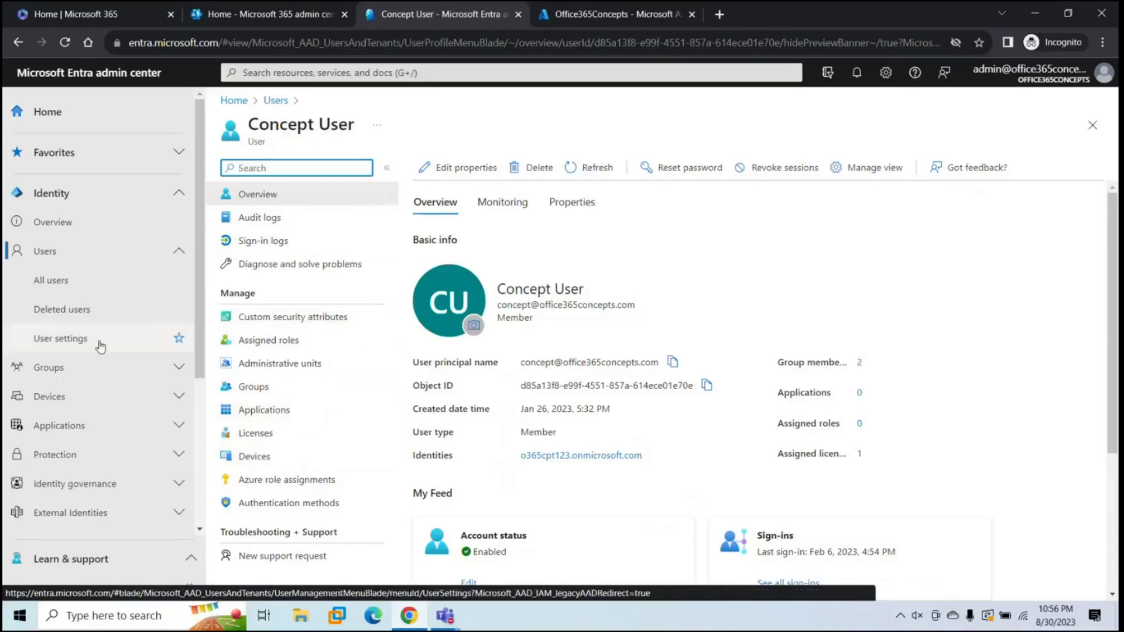
left_click(66, 313)
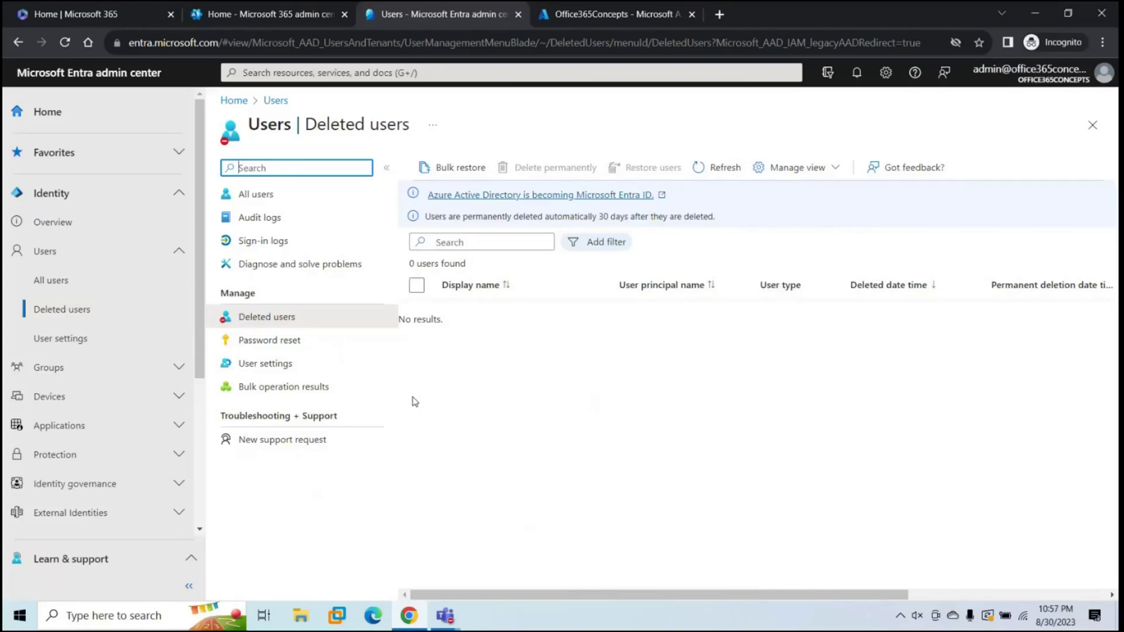
left_click(87, 347)
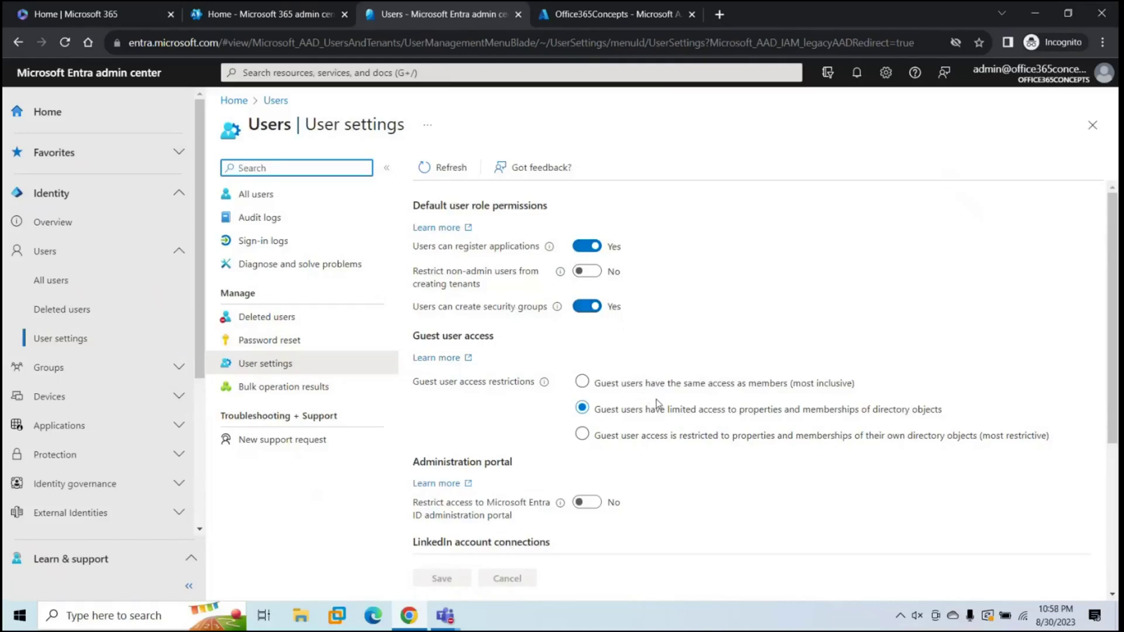
Step: Leave User settings and list All groups, showing 31 groups
left_click(48, 368)
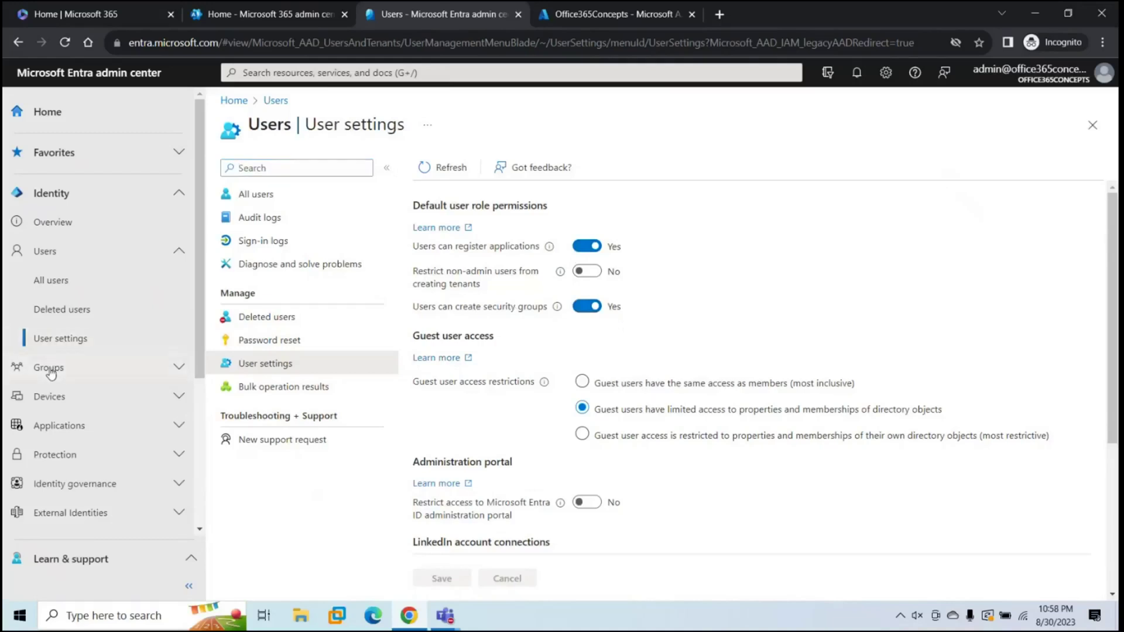
left_click(54, 397)
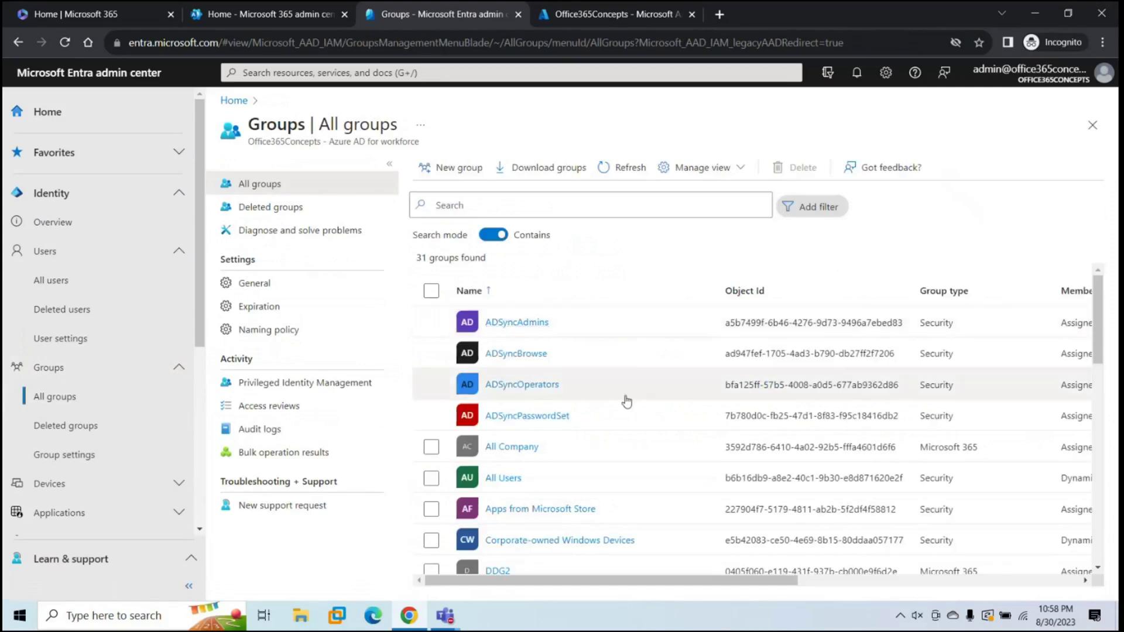
Step: Check Deleted groups and Group settings, then list the 9 devices under All devices
left_click(113, 427)
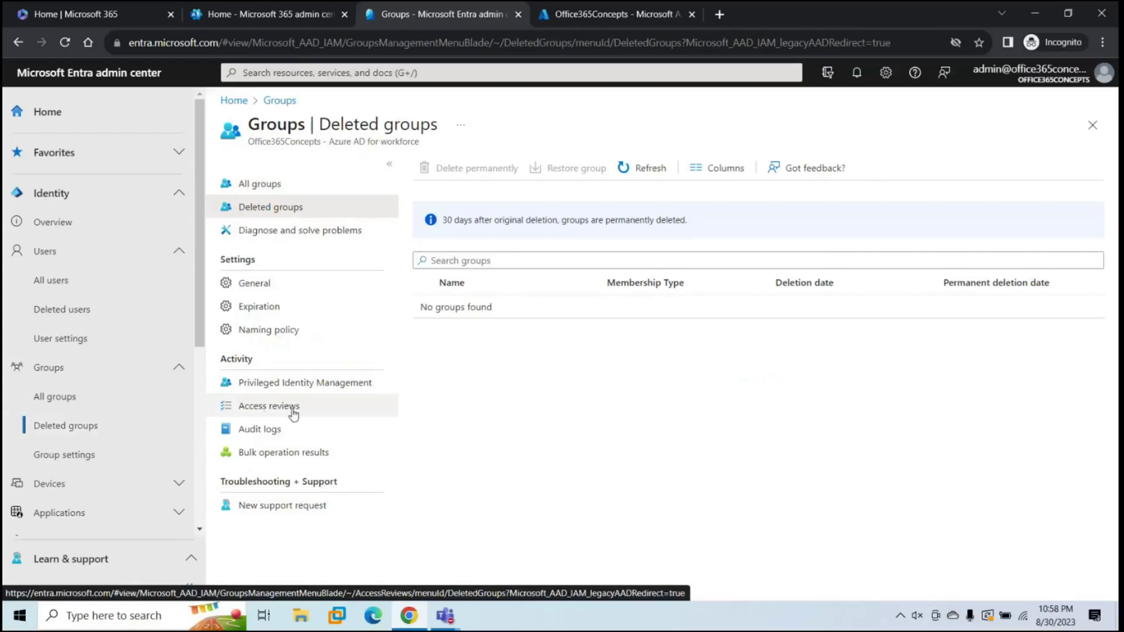
left_click(89, 456)
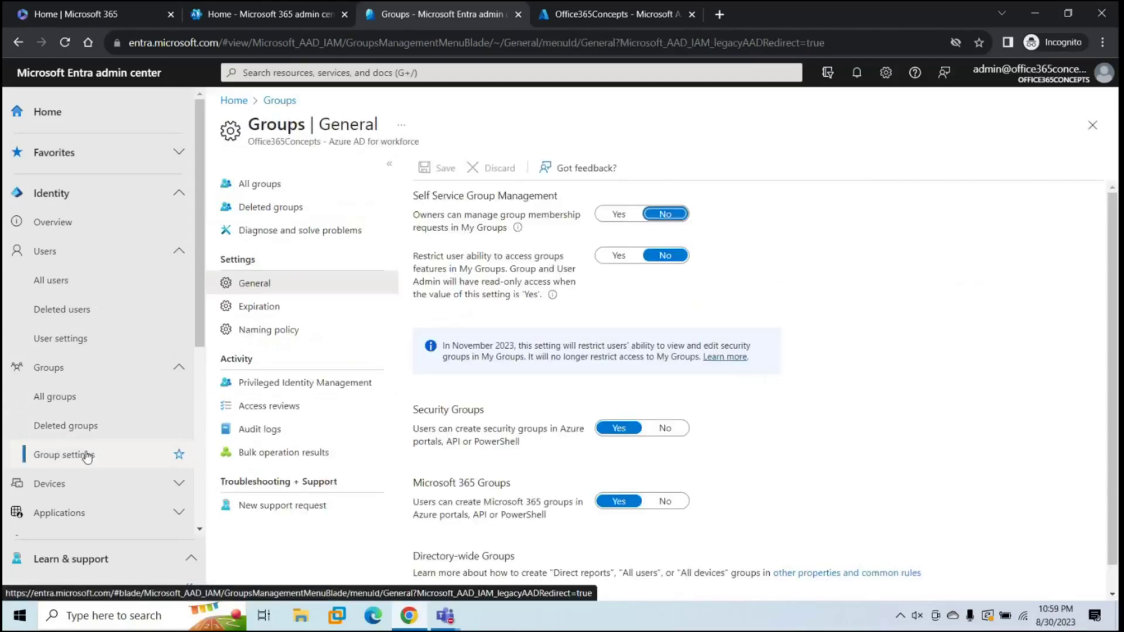
left_click(82, 484)
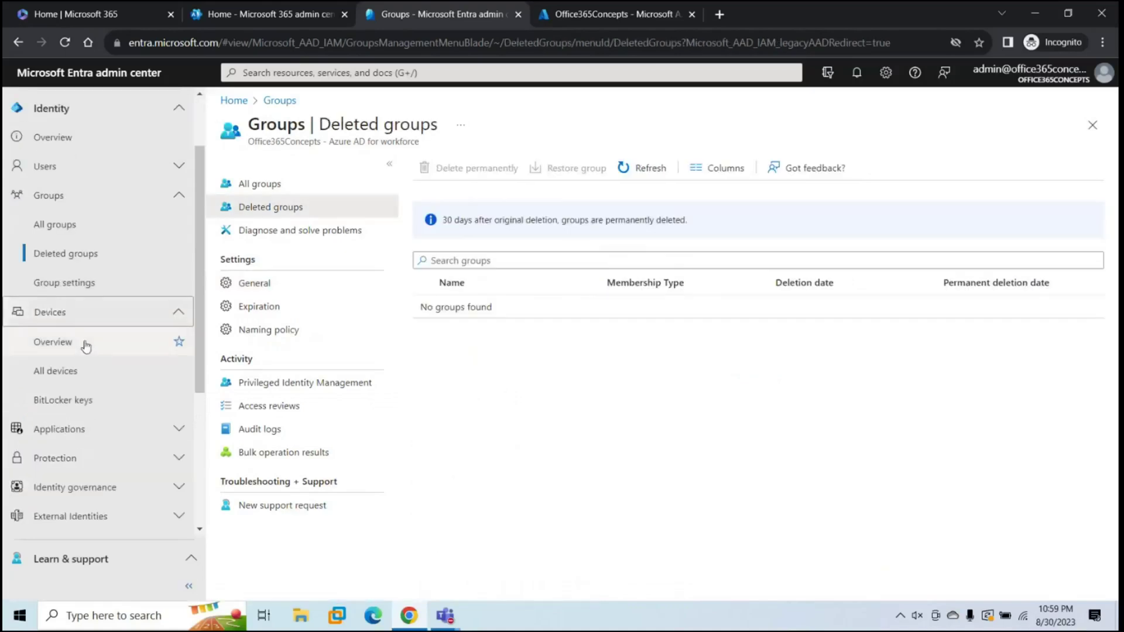
left_click(88, 370)
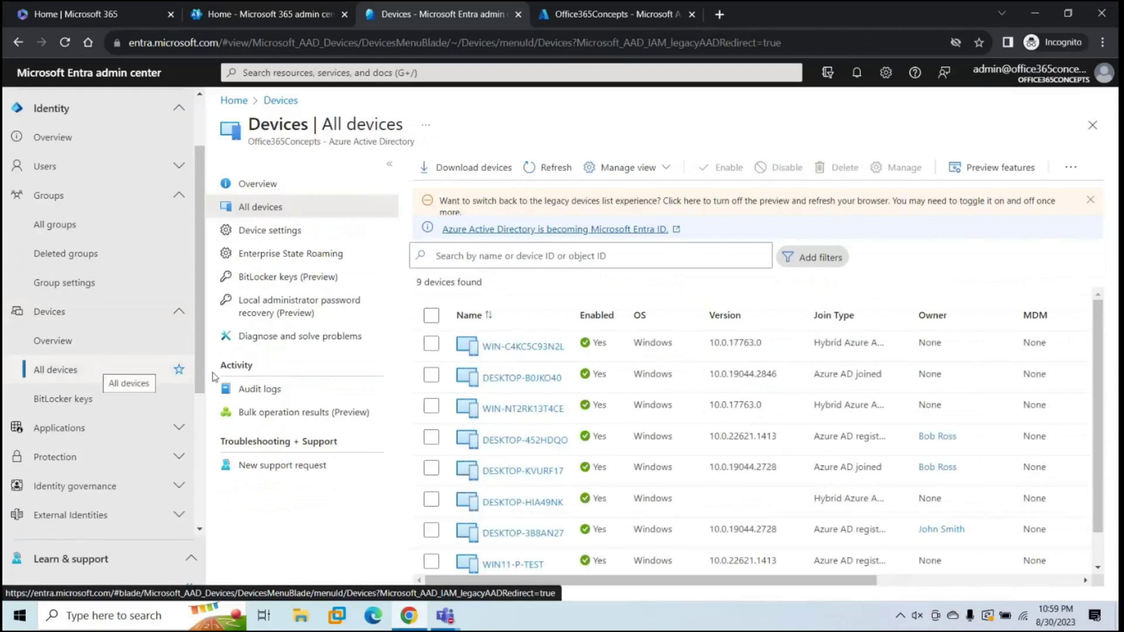
Step: Look at the BitLocker keys lookup, then open the 4 enterprise applications
scroll(702, 400, "down", 1)
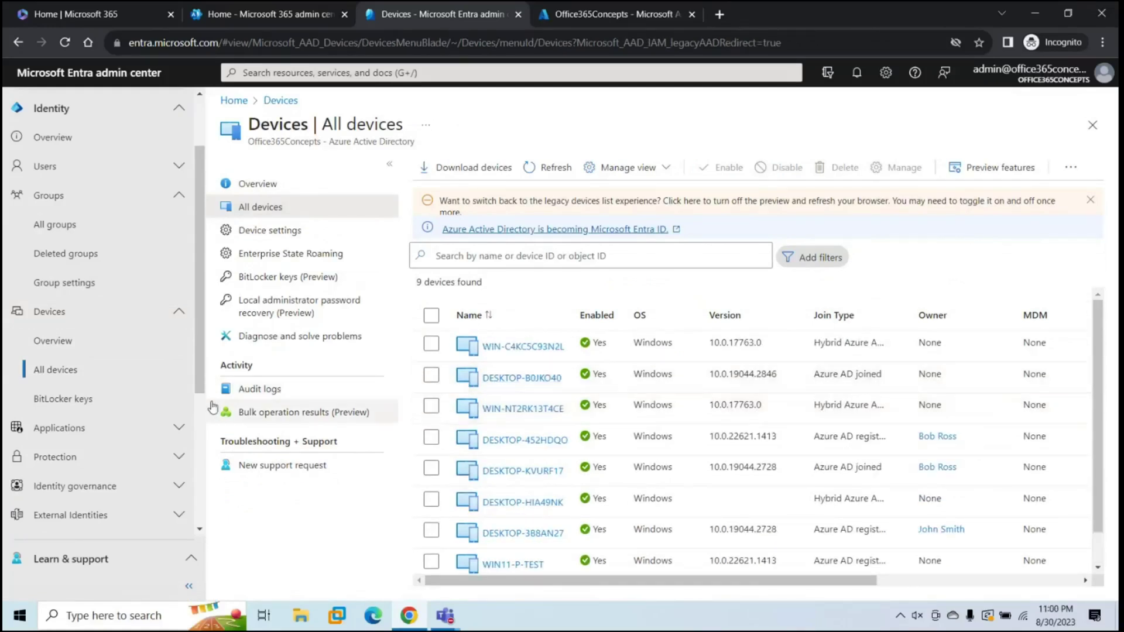
left_click(119, 404)
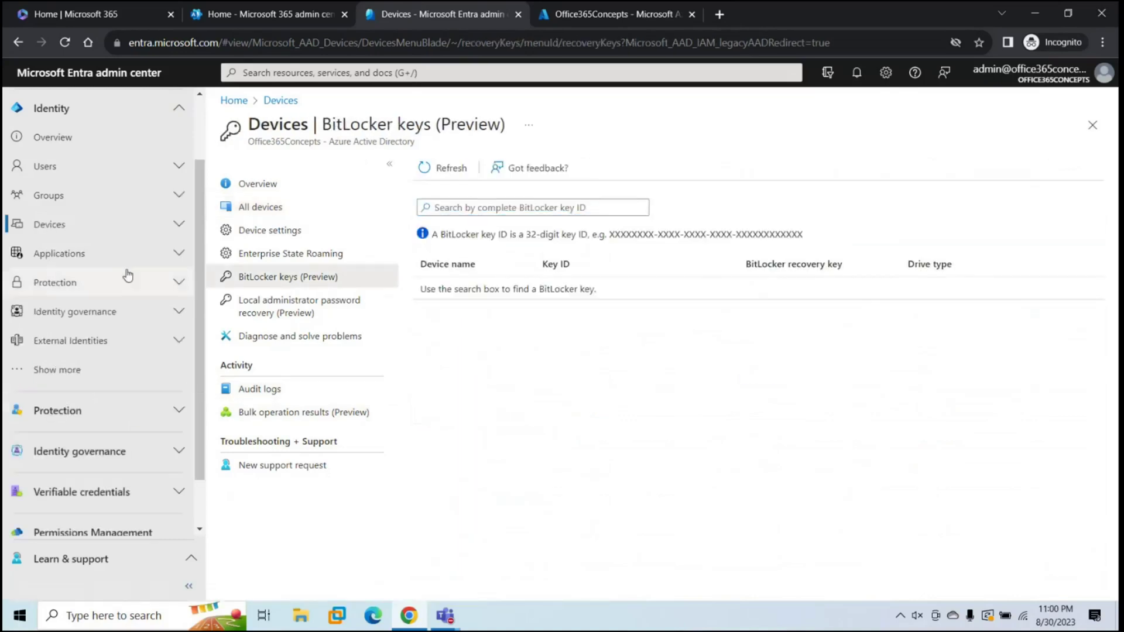
left_click(65, 253)
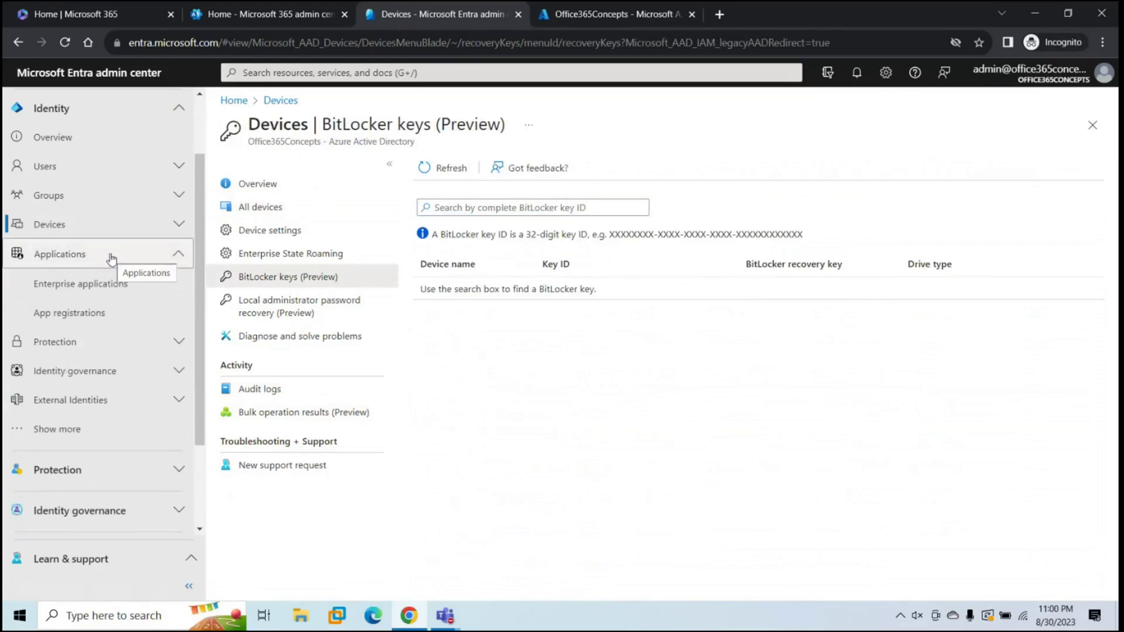
left_click(104, 284)
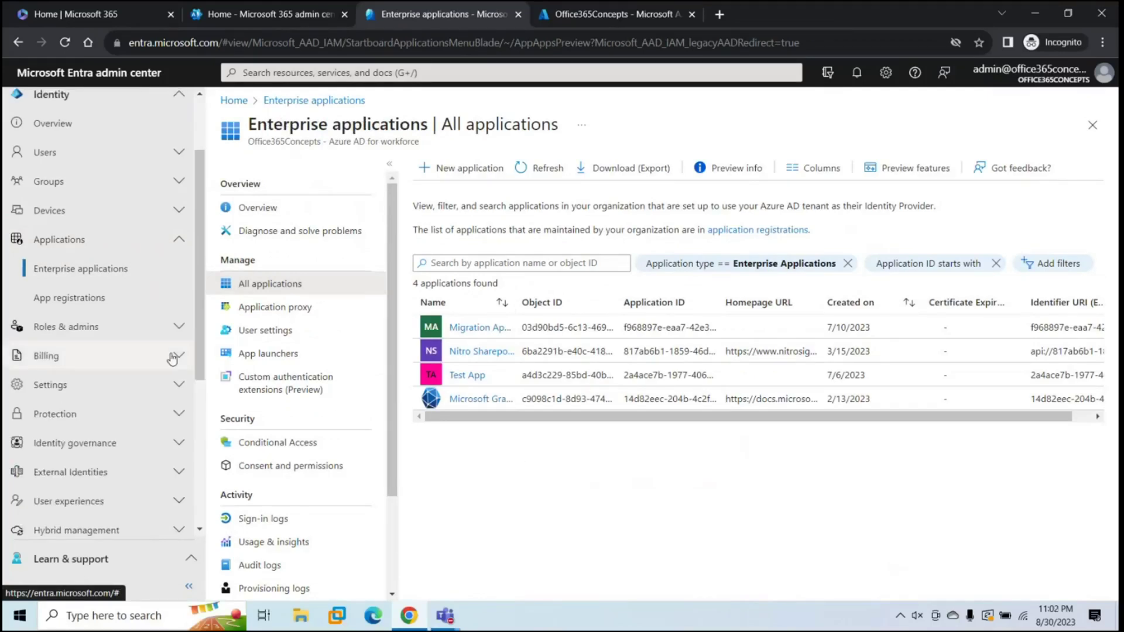
Step: Expand Roles and administrators and Billing to reveal Licenses and Linked subscriptions
left_click(106, 326)
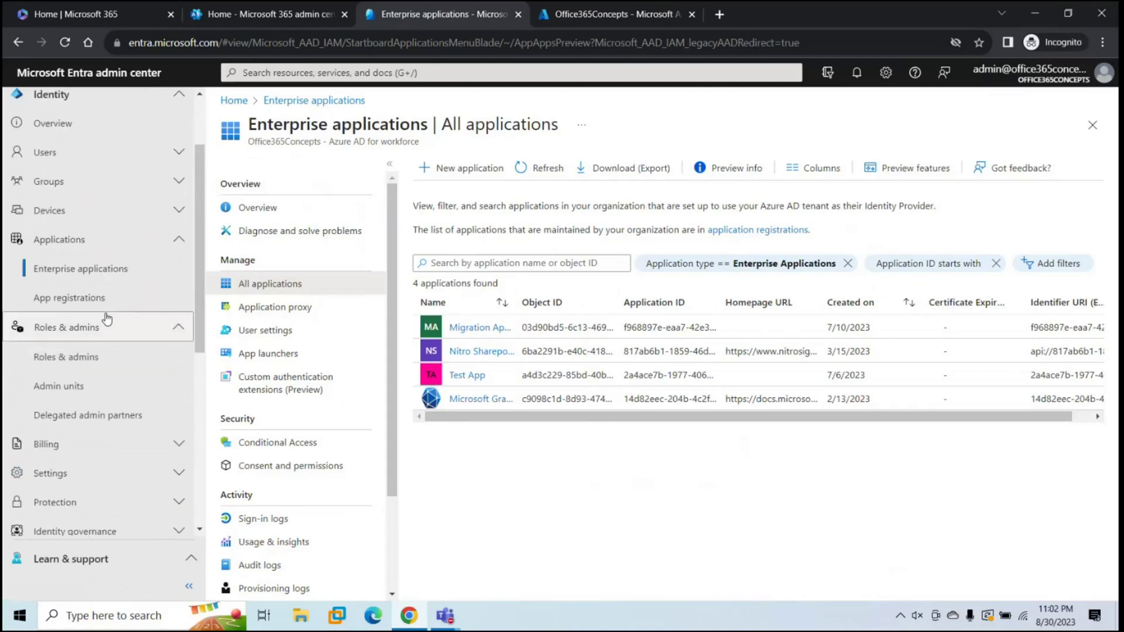
left_click(84, 445)
scroll(85, 460, "down", 1)
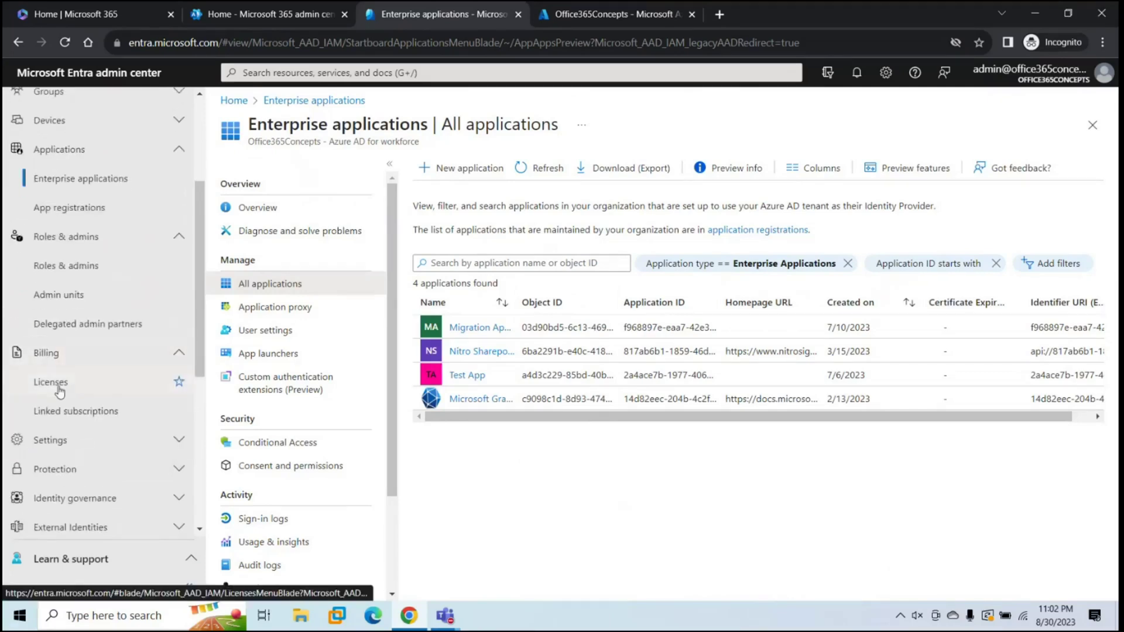
left_click(58, 387)
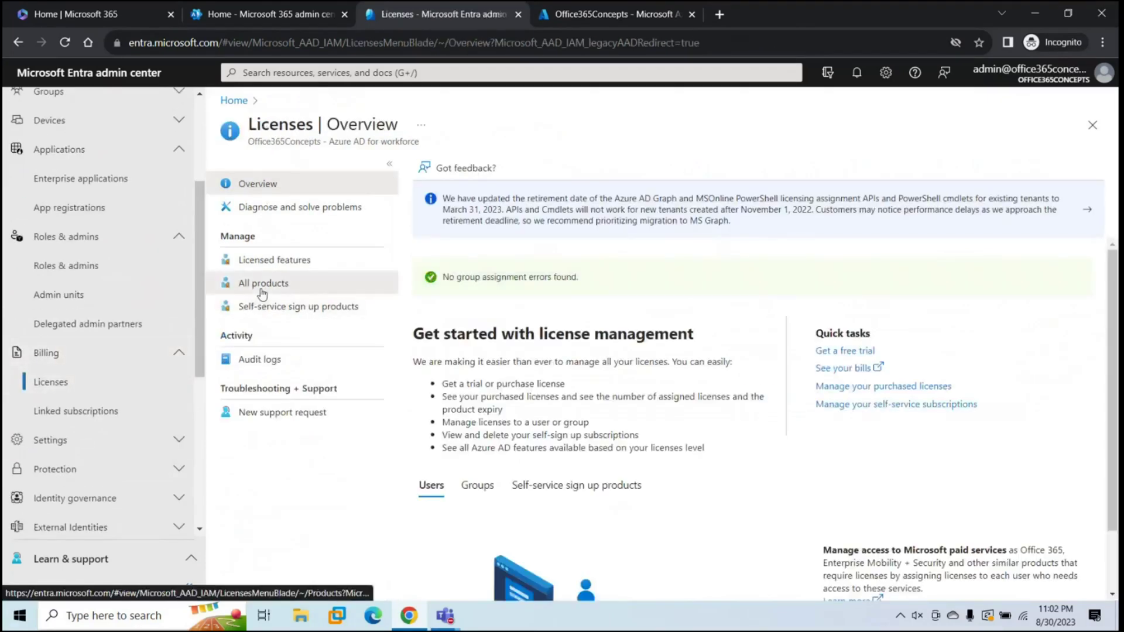
Step: Review all license products and licensed features, then list the 6 custom domain names
left_click(225, 286)
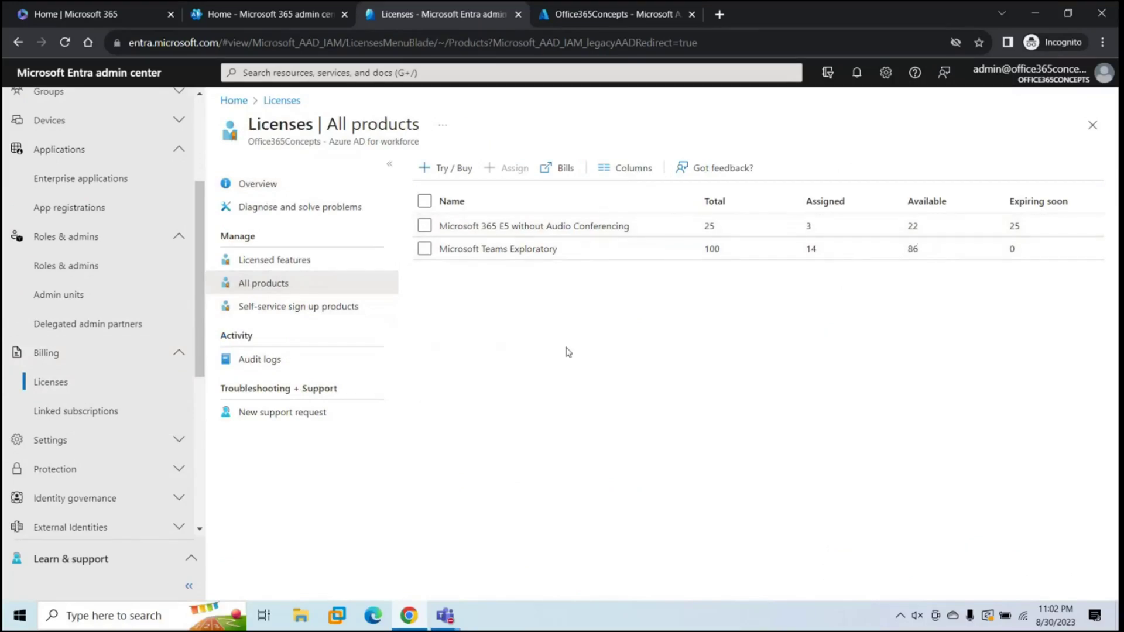
left_click(284, 262)
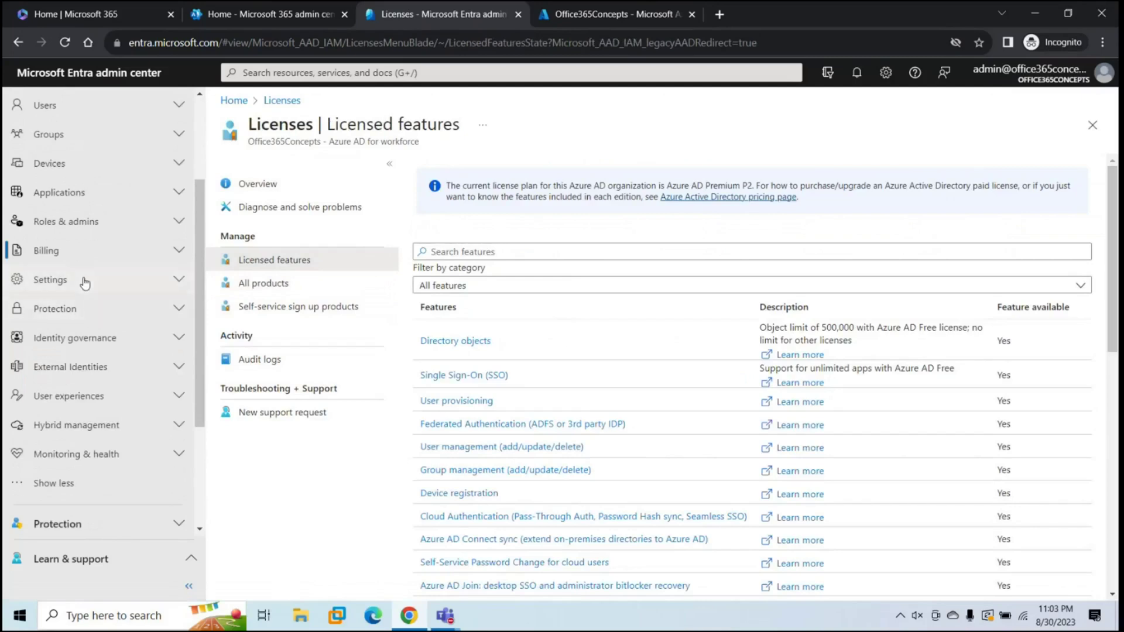
left_click(84, 282)
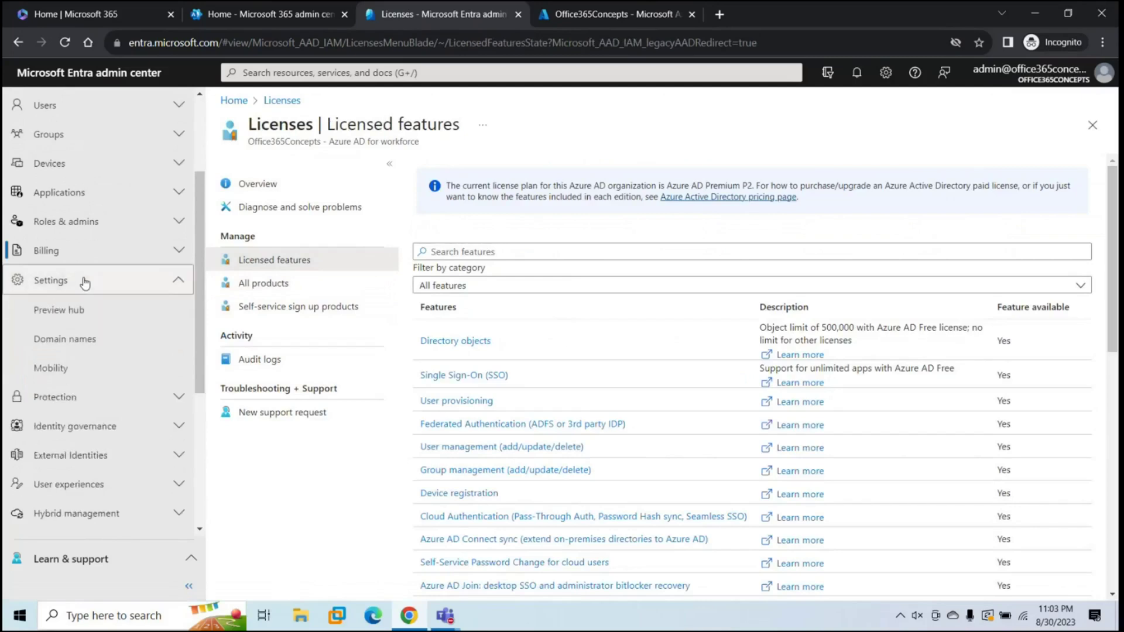
left_click(82, 338)
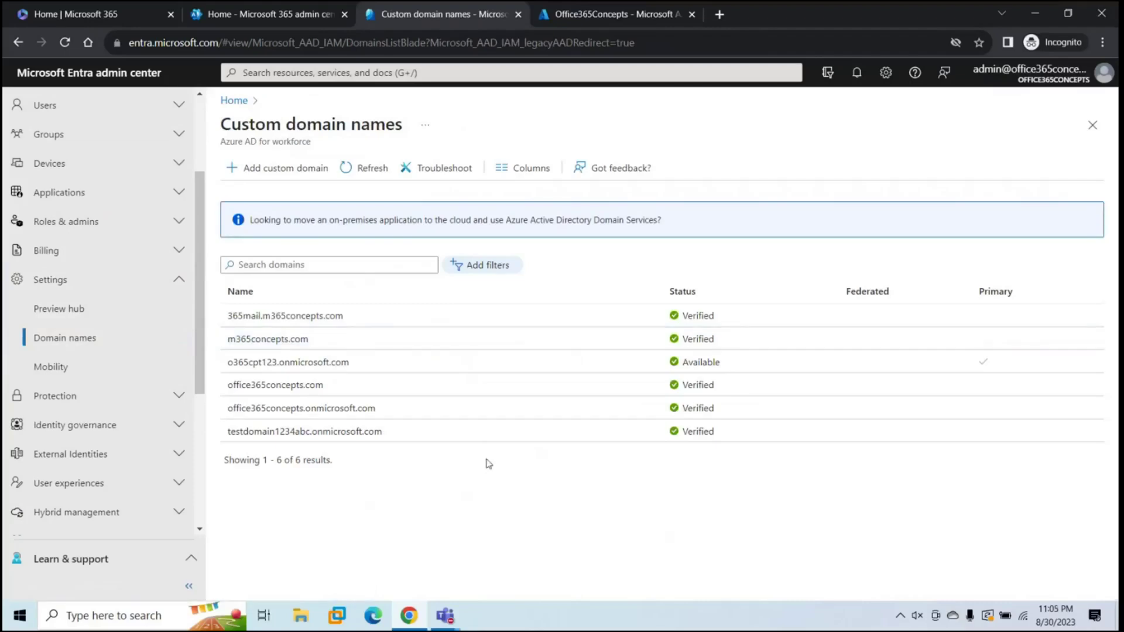
Step: Inspect Microsoft Intune mobility settings, expand Protection and Identity governance, then open External Identities
left_click(101, 367)
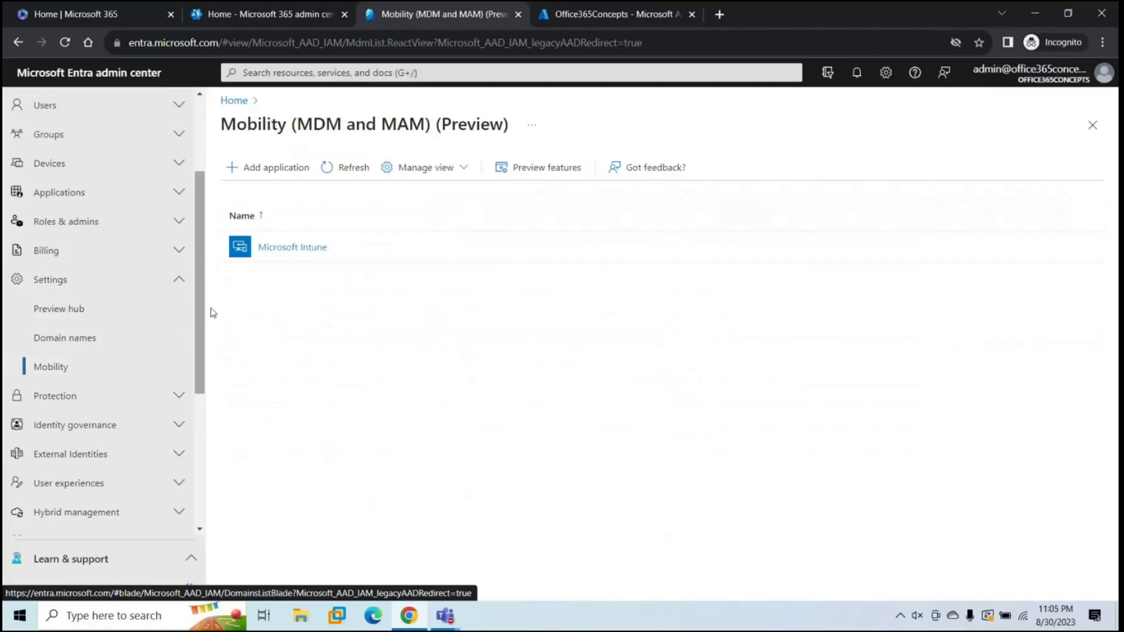
left_click(279, 251)
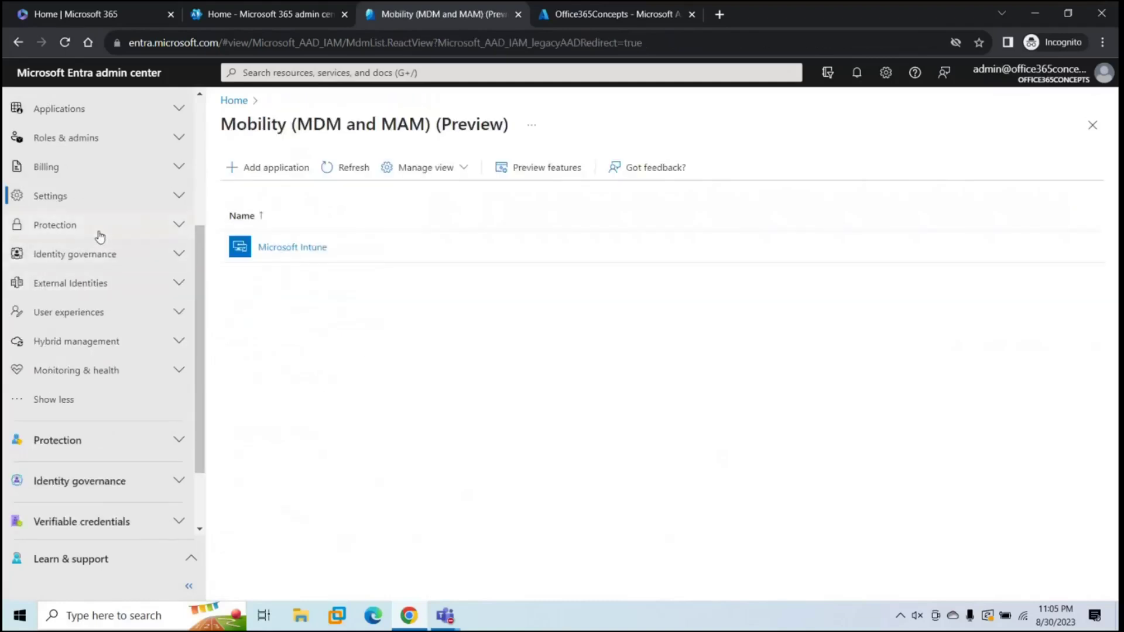
left_click(99, 234)
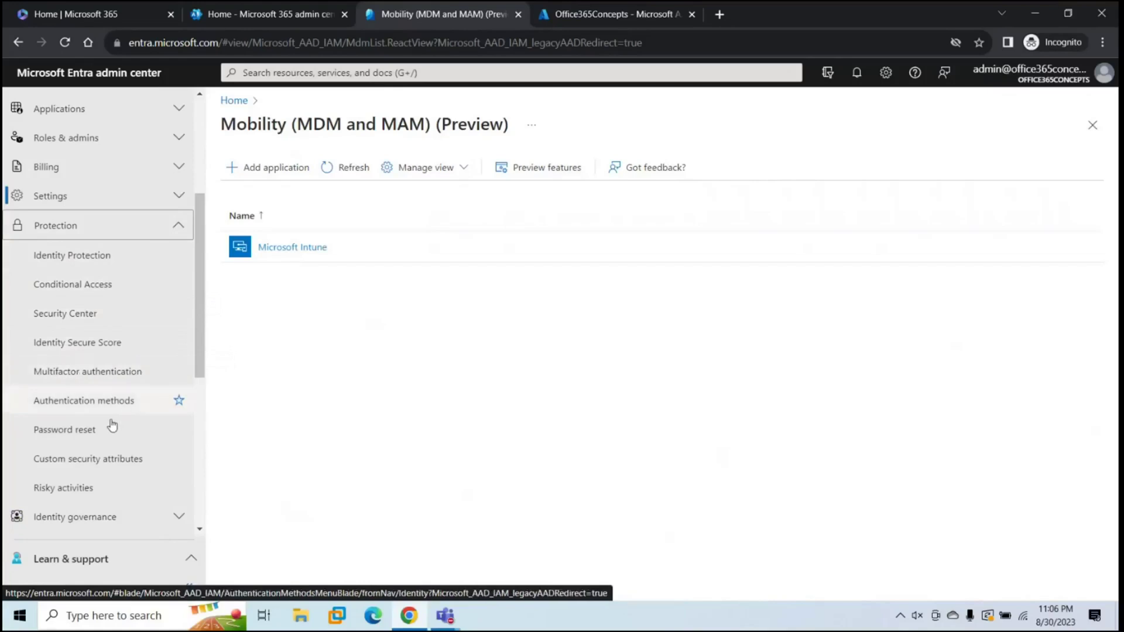
scroll(112, 426, "down", 5)
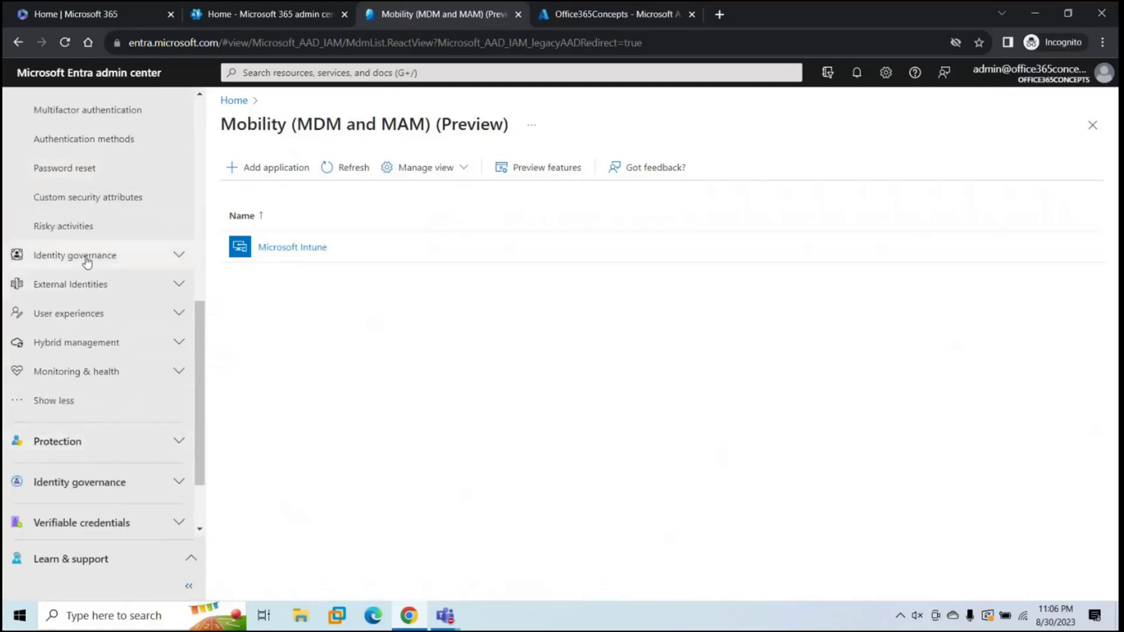
left_click(87, 257)
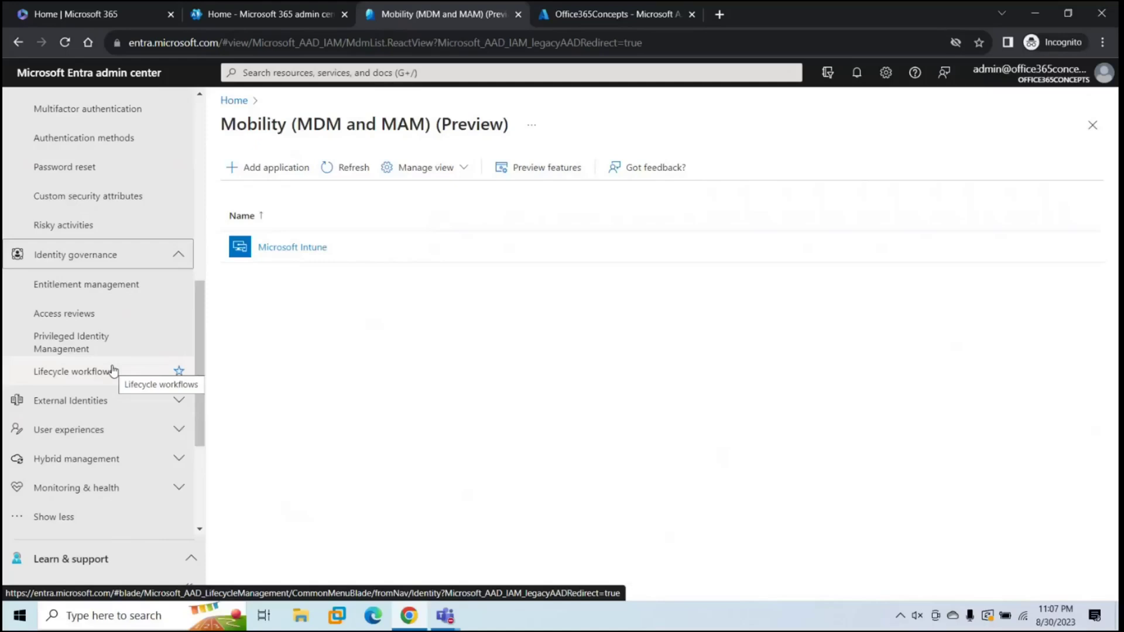
left_click(95, 400)
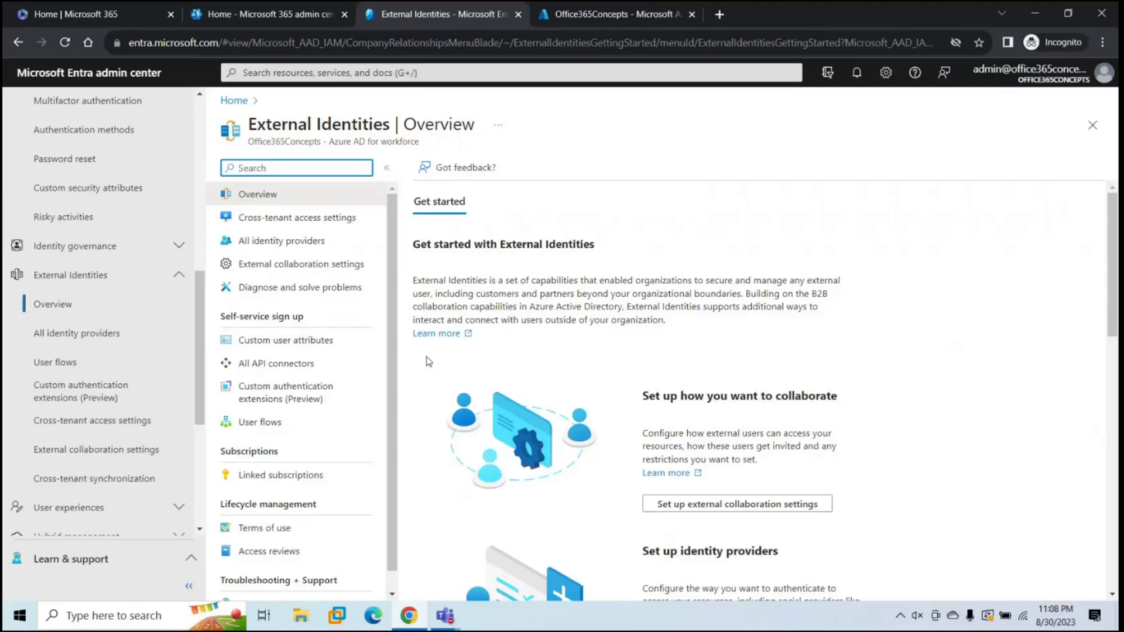
Step: Collapse External Identities and view the Company Branding page under User experiences
left_click(70, 275)
left_click(66, 298)
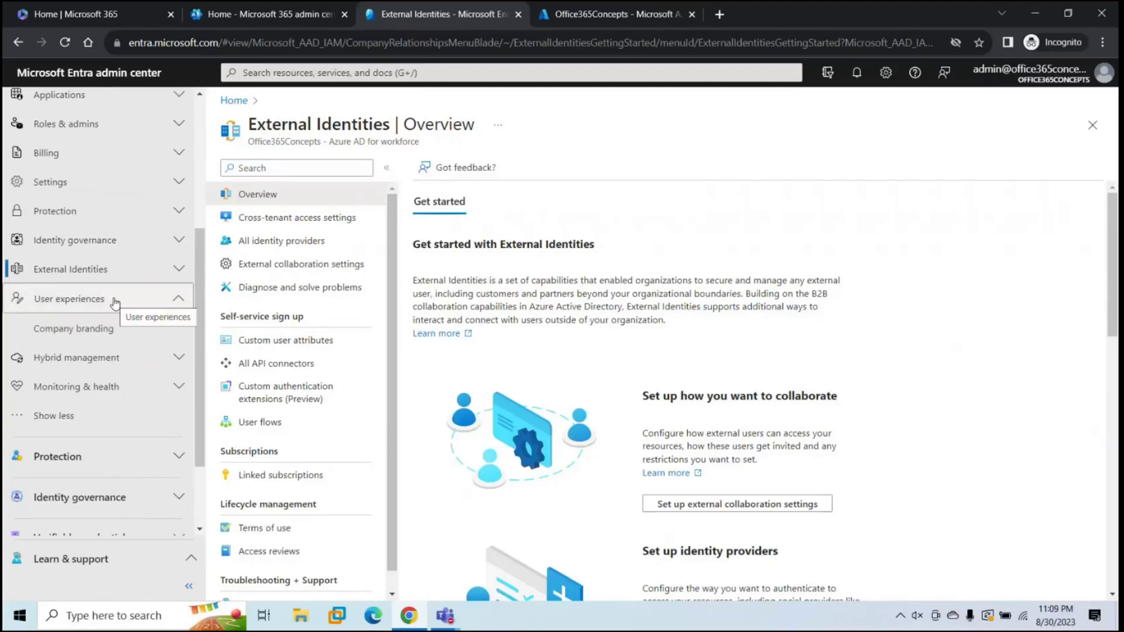
left_click(113, 329)
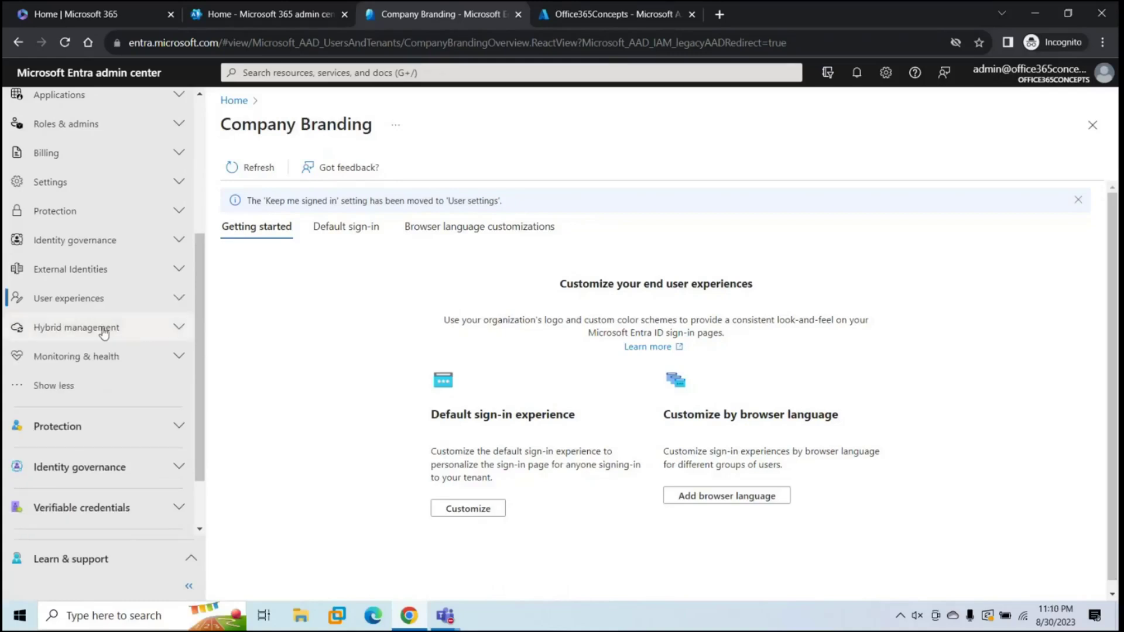
Step: Go to the Azure AD Connect get-started page under Hybrid management
left_click(99, 329)
left_click(98, 357)
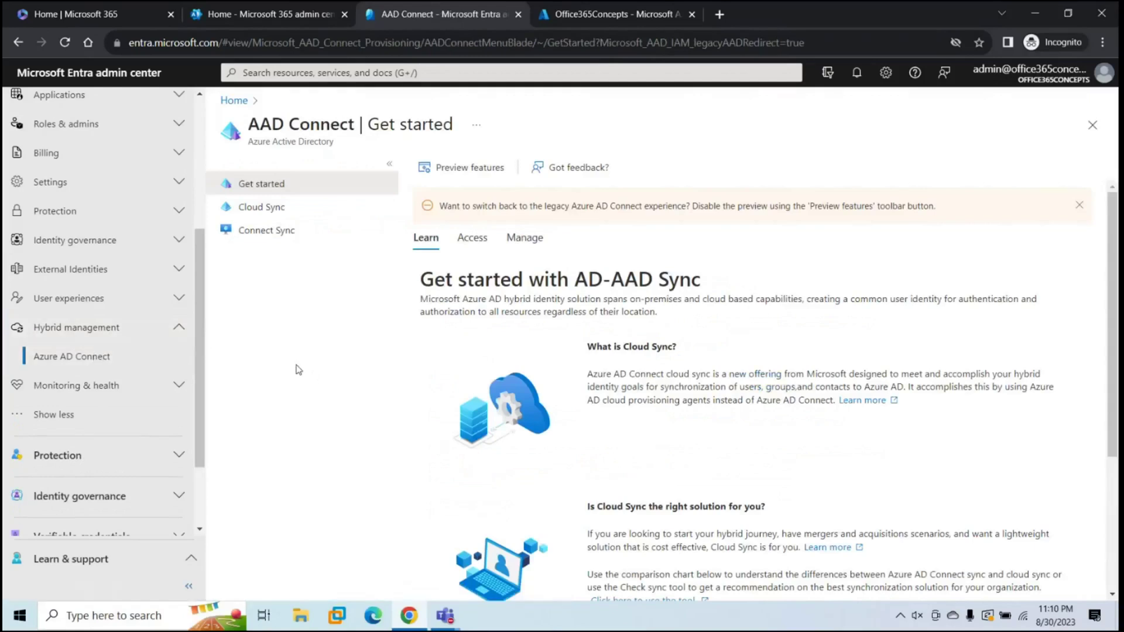
left_click(91, 393)
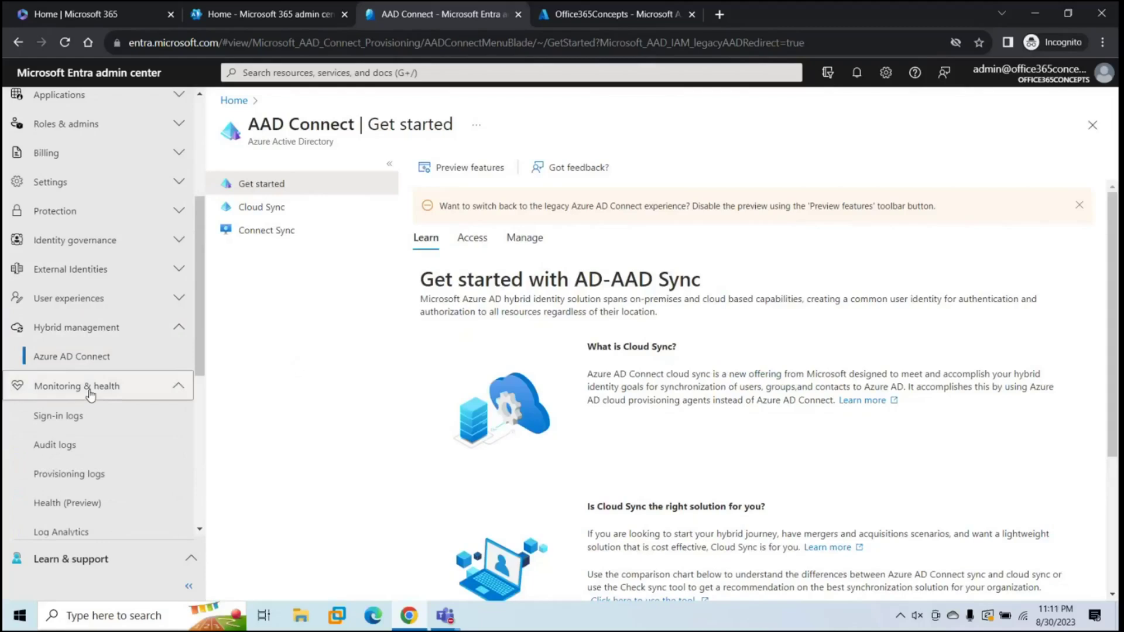
Step: Expand the Protection and Identity sections in the left navigation
scroll(89, 445, "down", 1)
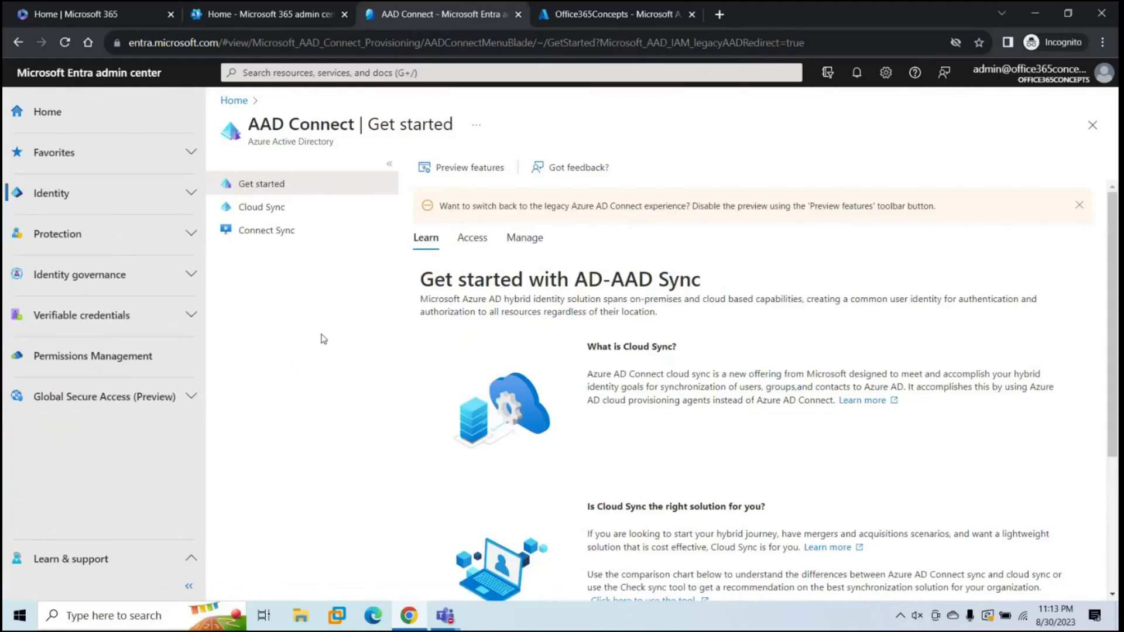
left_click(108, 240)
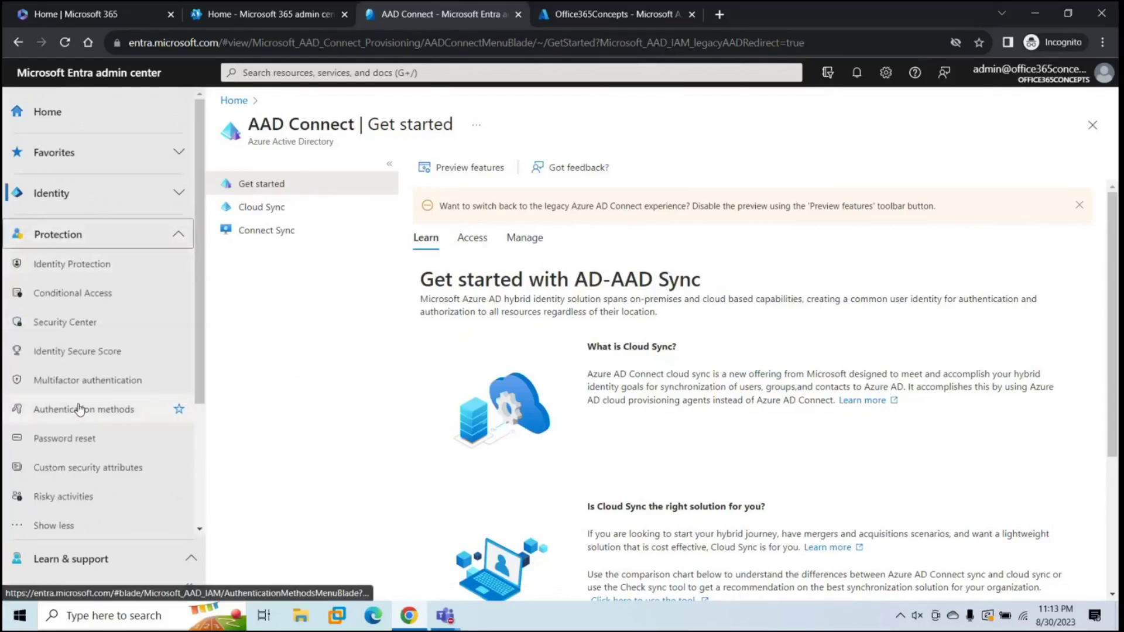
left_click(80, 196)
scroll(81, 312, "down", 3)
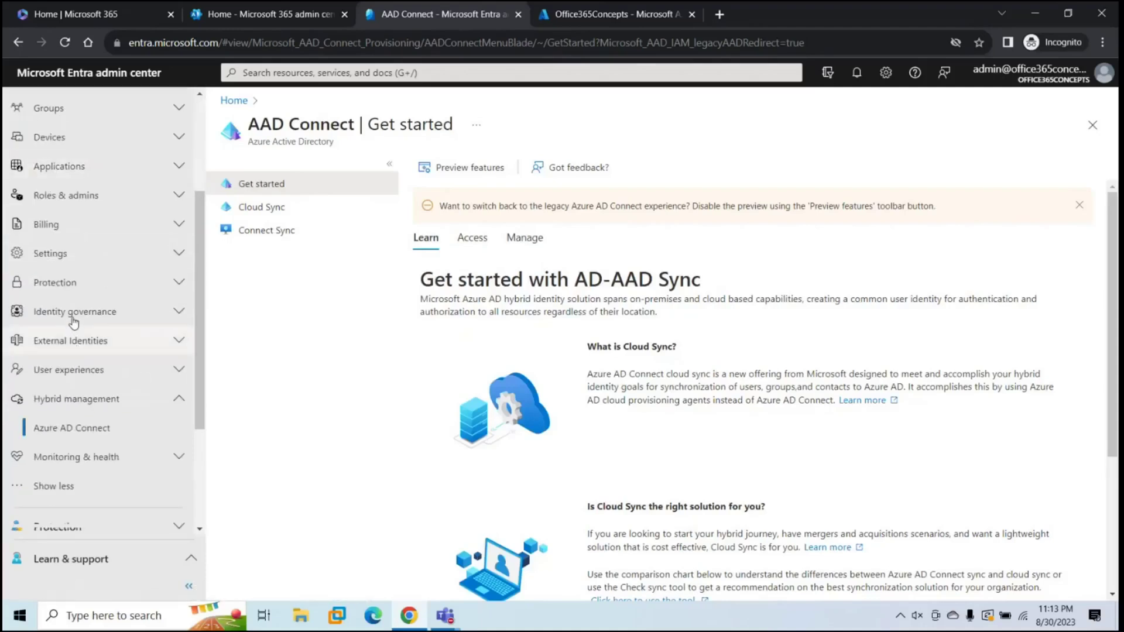
left_click(69, 287)
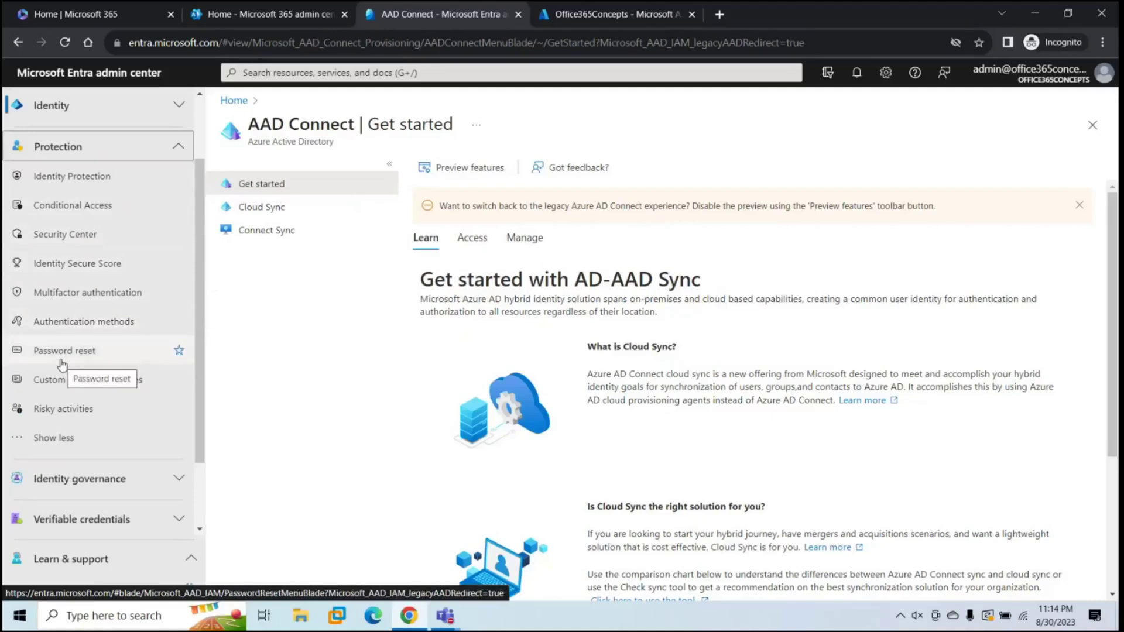
Step: Expand Identity governance and Verifiable credentials, then go to the Verified ID setup page
scroll(62, 365, "down", 2)
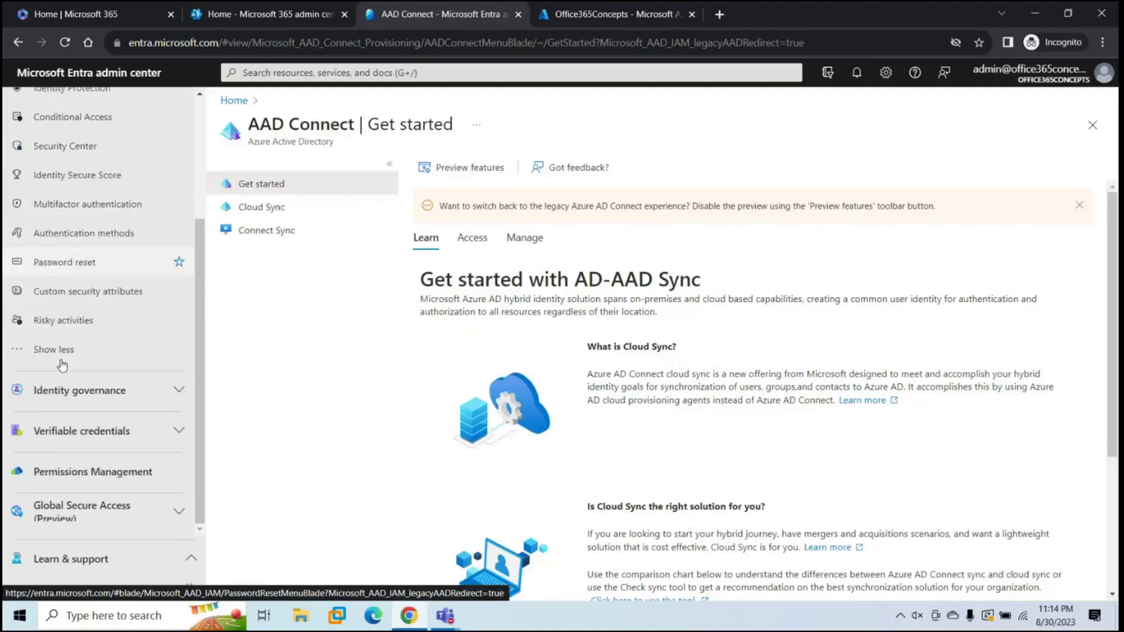
left_click(79, 392)
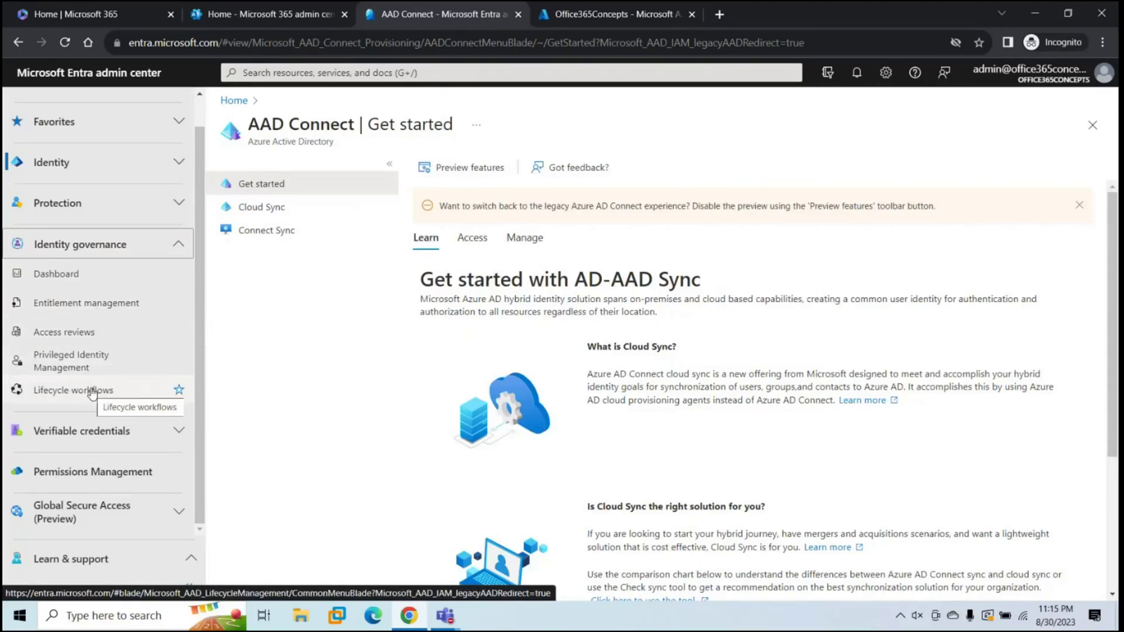
left_click(107, 319)
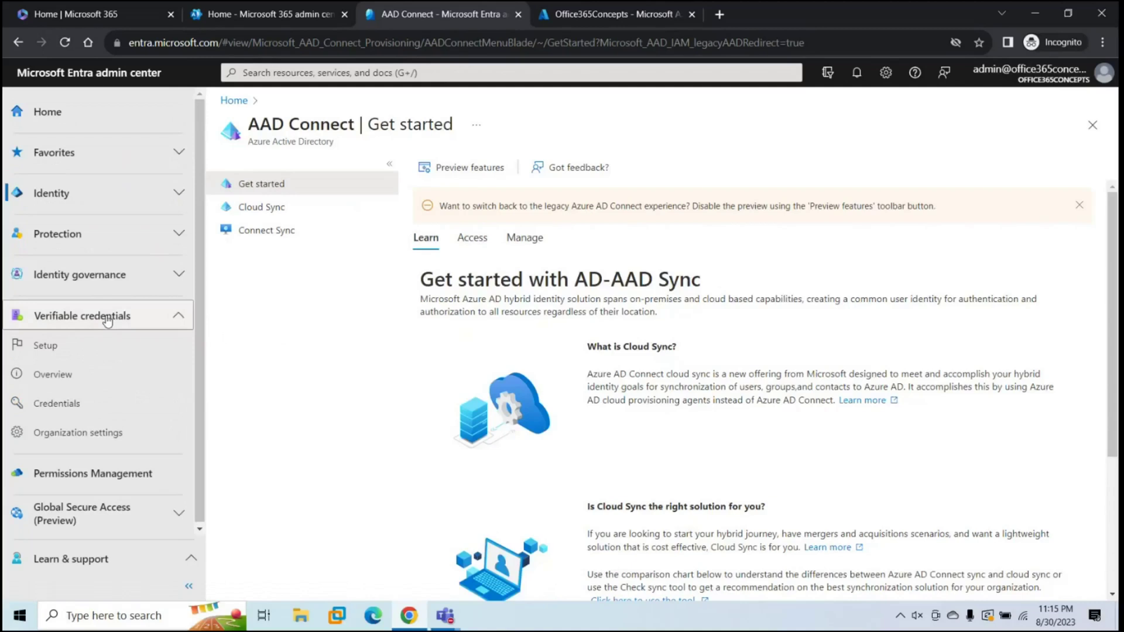
left_click(108, 350)
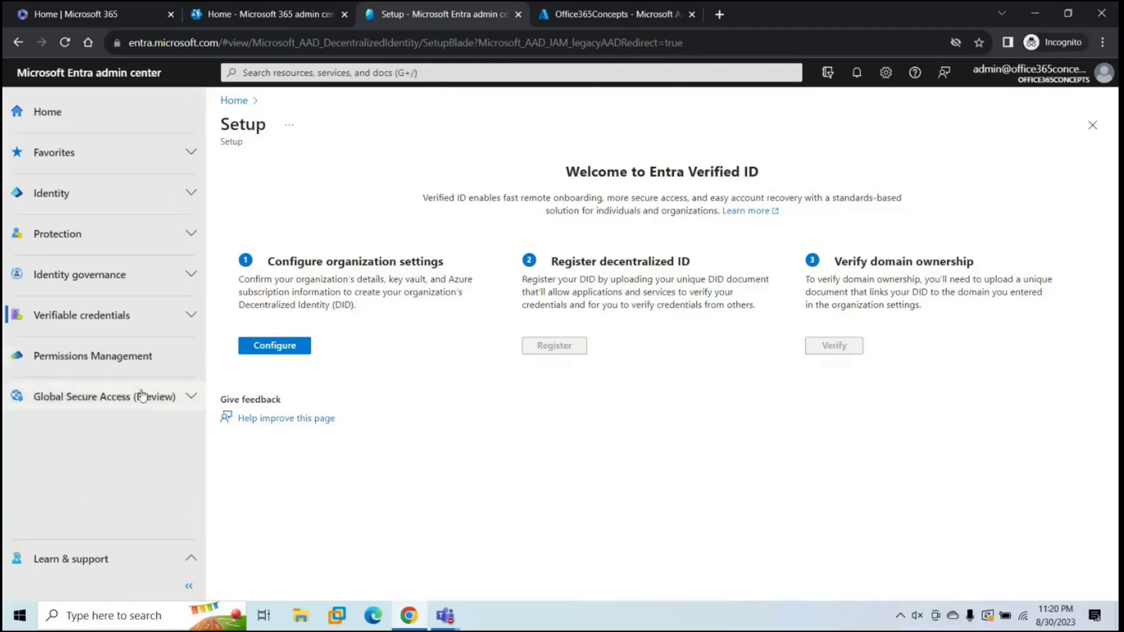
Step: View Permissions Management, then the Global Secure Access (Preview) get-started page
left_click(111, 359)
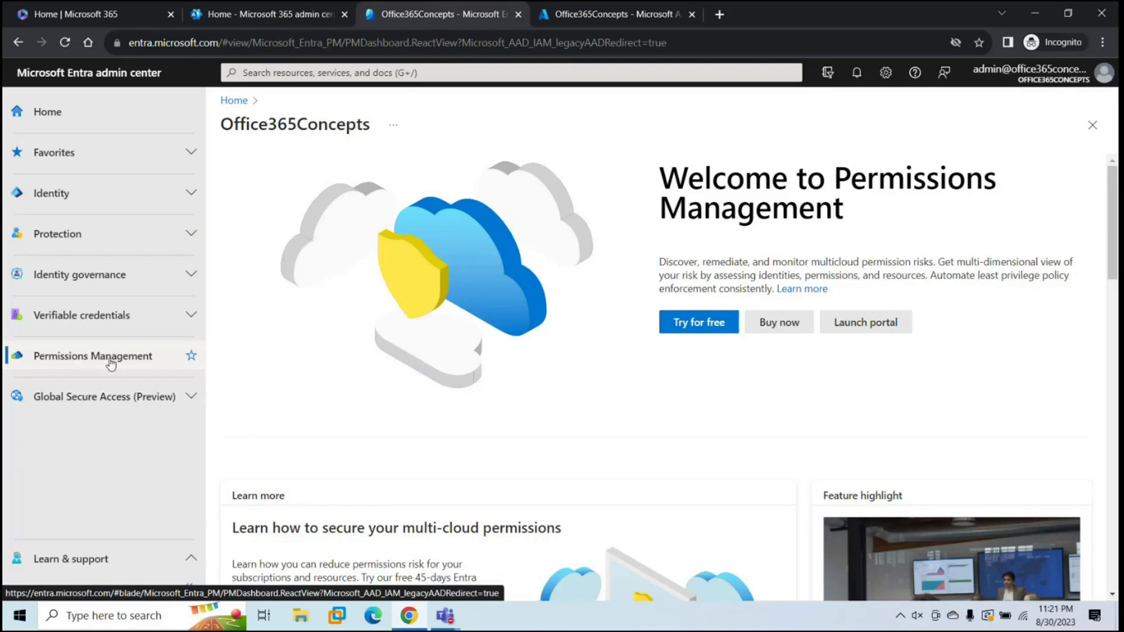
left_click(105, 396)
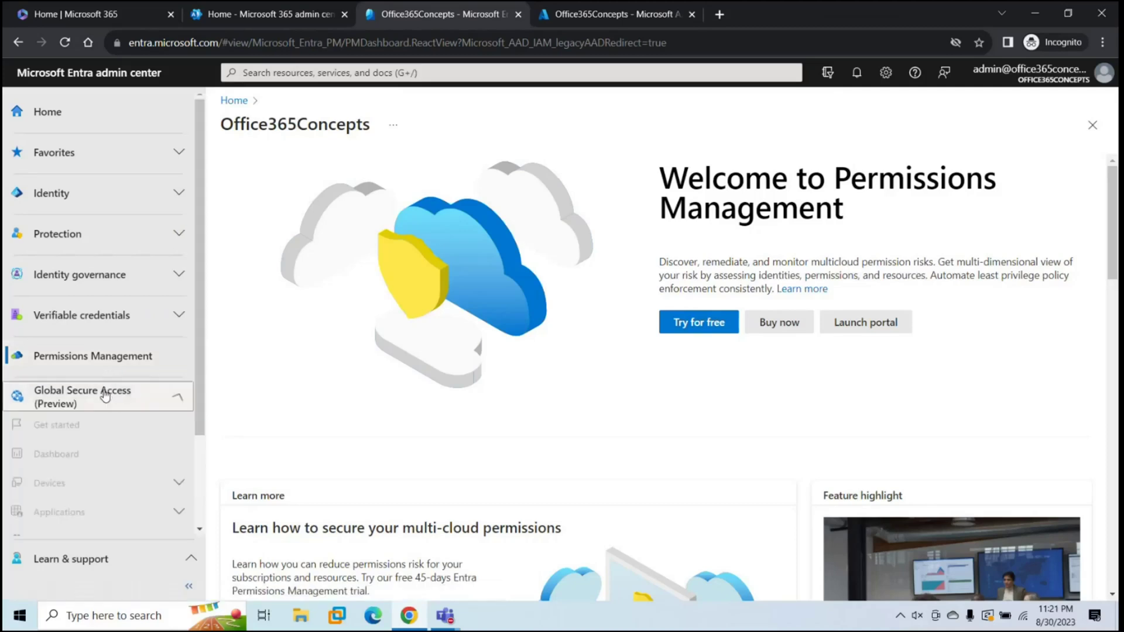
left_click(94, 428)
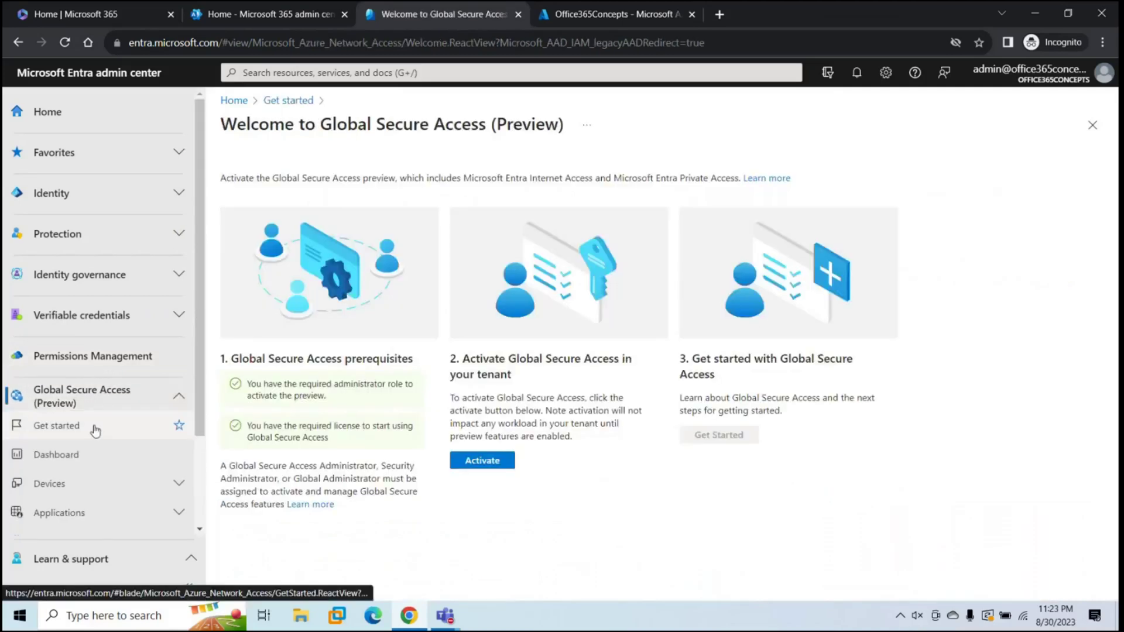